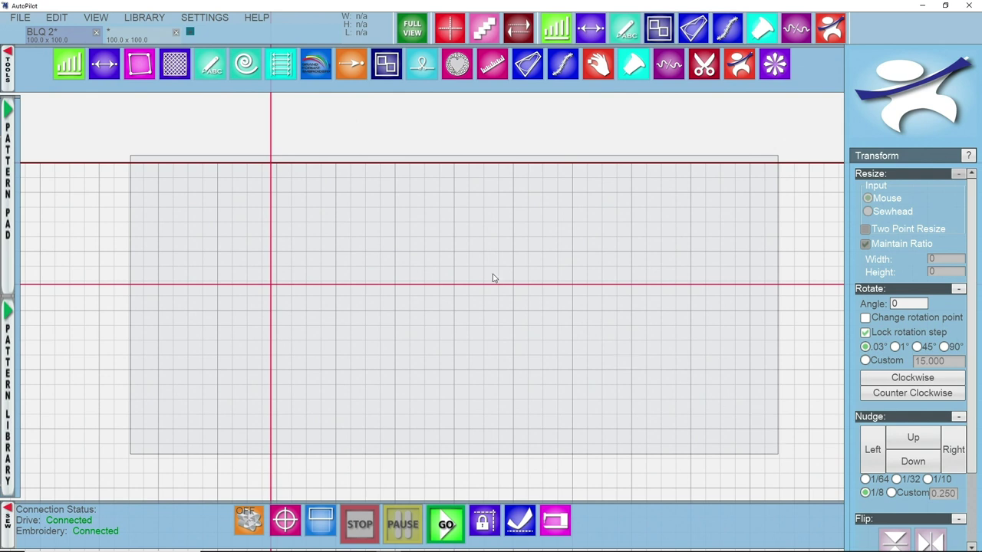
Step: Start a new text object and keep Arial as the font
{"action": "left_click", "coordinate": [211, 69]}
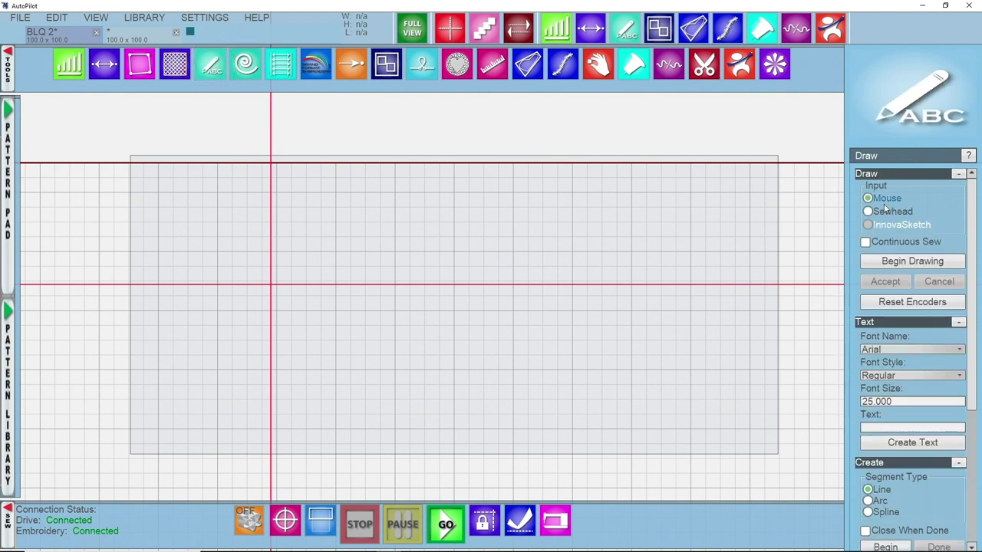
{"action": "scroll", "coordinate": [905, 211], "scroll_direction": "down", "scroll_amount": 4}
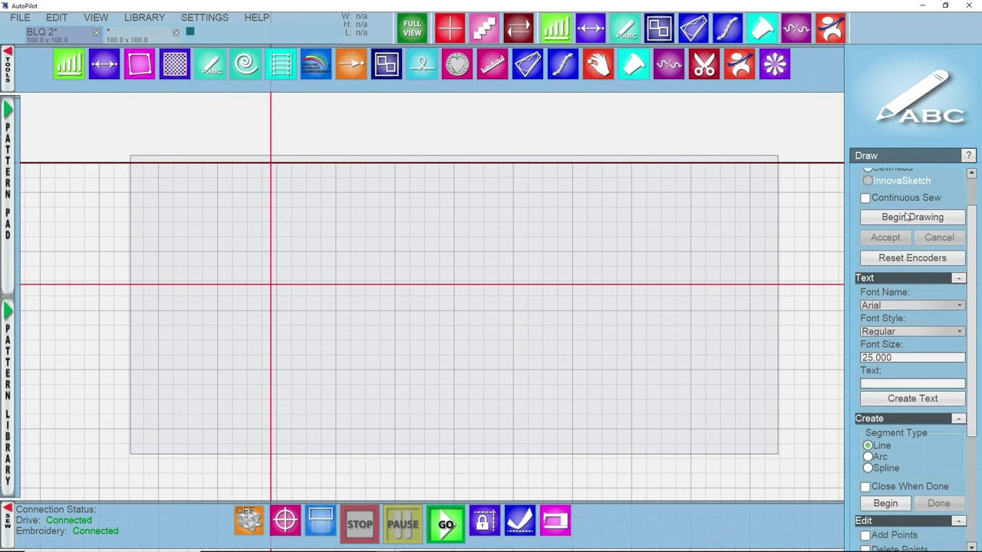
{"action": "left_click", "coordinate": [900, 296]}
{"action": "scroll", "coordinate": [901, 318], "scroll_direction": "down", "scroll_amount": 2}
{"action": "scroll", "coordinate": [899, 319], "scroll_direction": "down", "scroll_amount": 5}
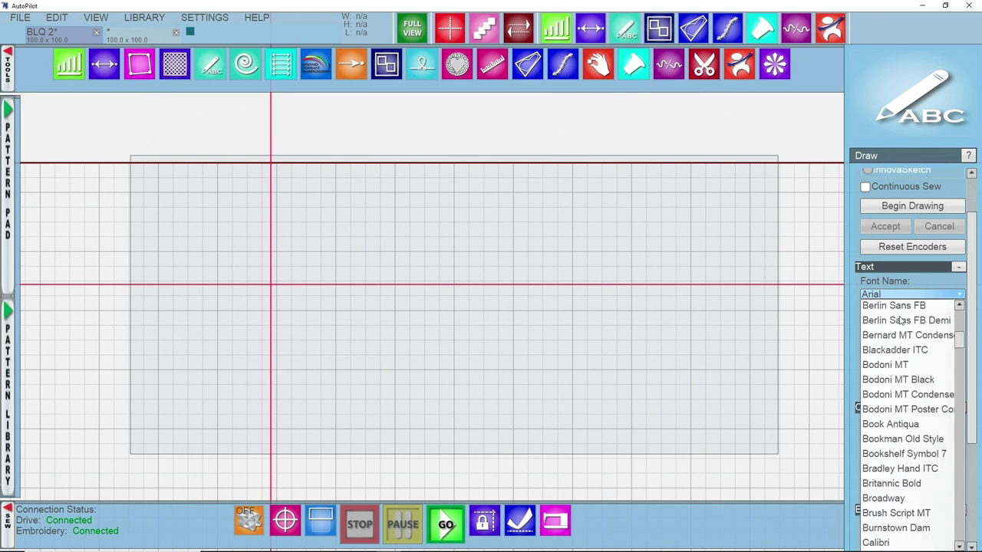
{"action": "scroll", "coordinate": [905, 322], "scroll_direction": "down", "scroll_amount": 2}
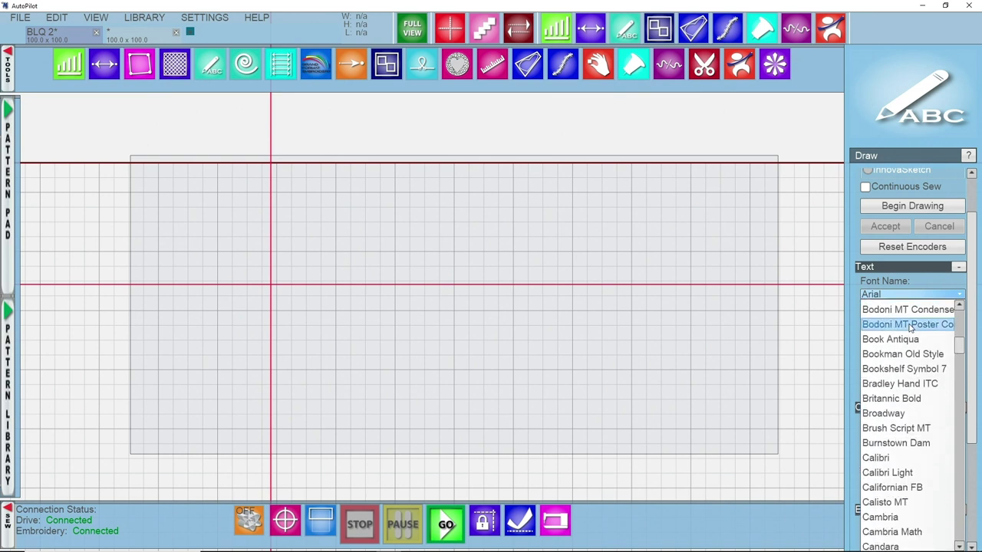
{"action": "scroll", "coordinate": [911, 327], "scroll_direction": "up", "scroll_amount": 8}
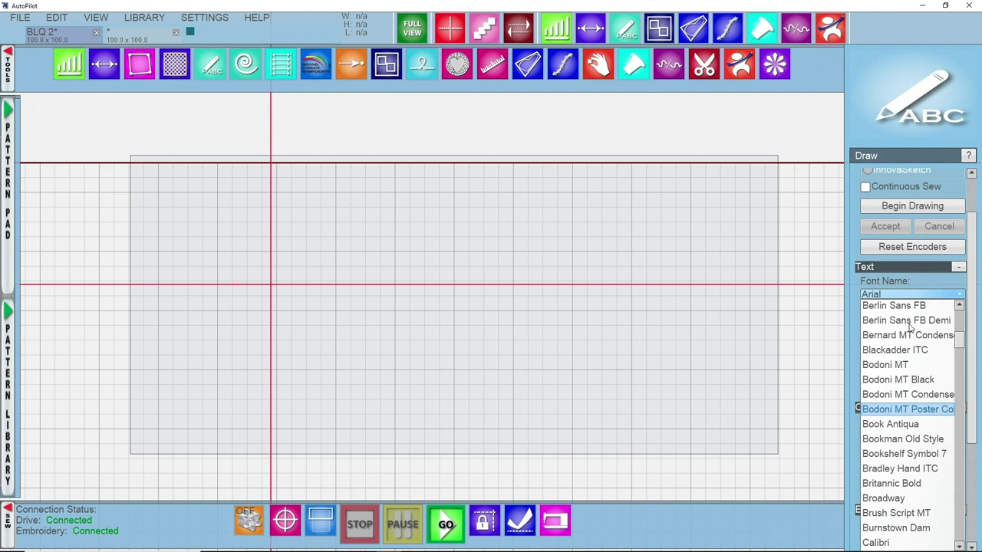
{"action": "scroll", "coordinate": [911, 328], "scroll_direction": "up", "scroll_amount": 2}
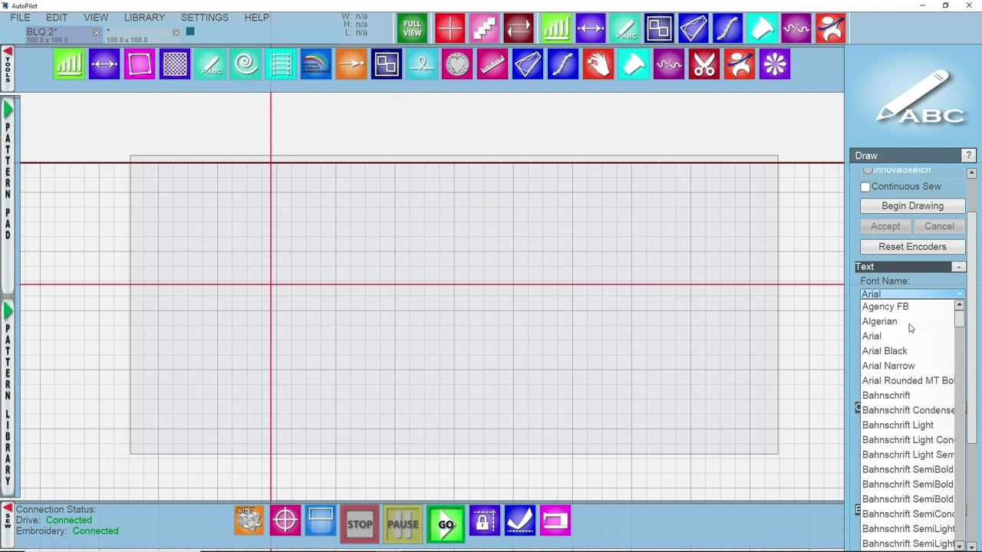
{"action": "left_click", "coordinate": [861, 293]}
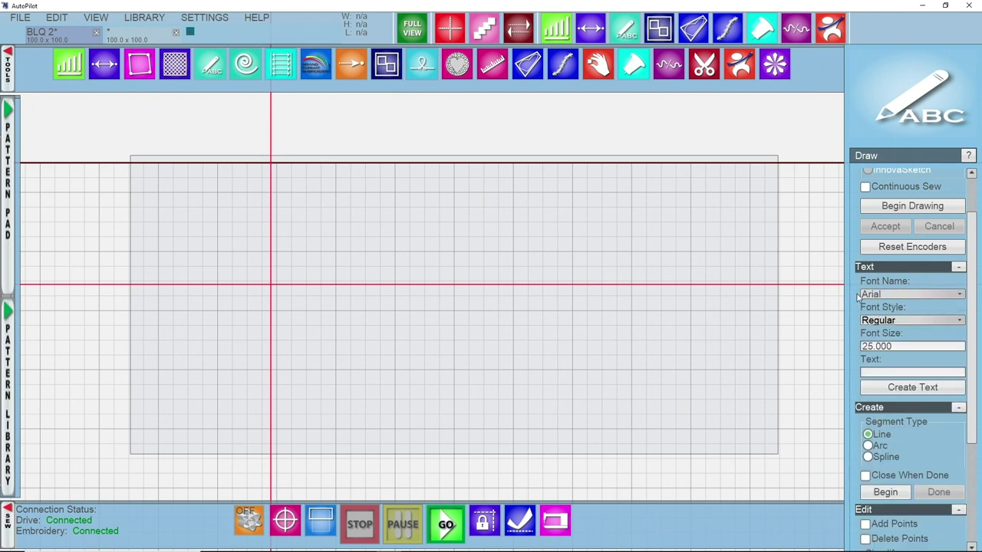
Step: Keep the Regular font style at size 25.000 and begin entering the words
{"action": "left_click", "coordinate": [890, 323]}
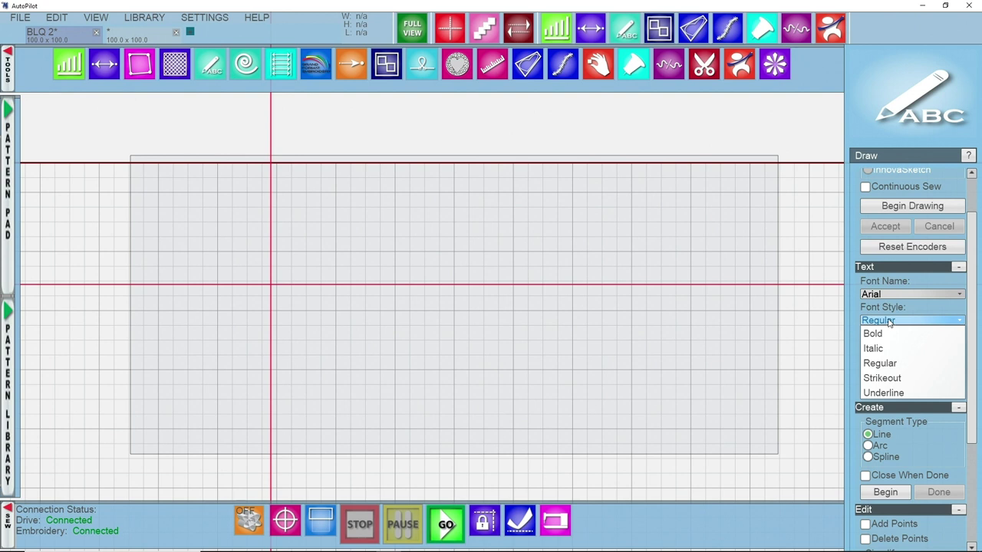
{"action": "left_click", "coordinate": [851, 306]}
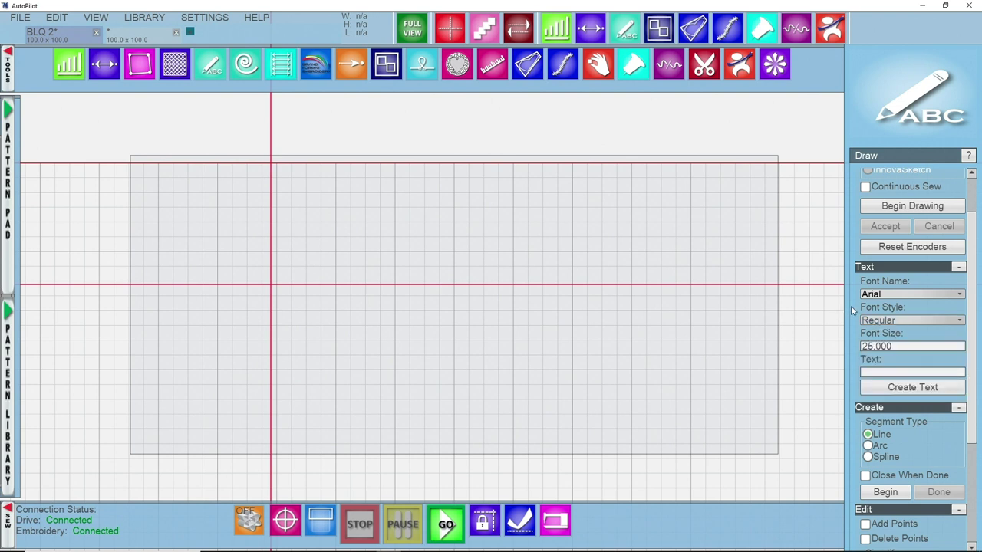
{"action": "left_click", "coordinate": [884, 346]}
{"action": "left_click", "coordinate": [875, 374]}
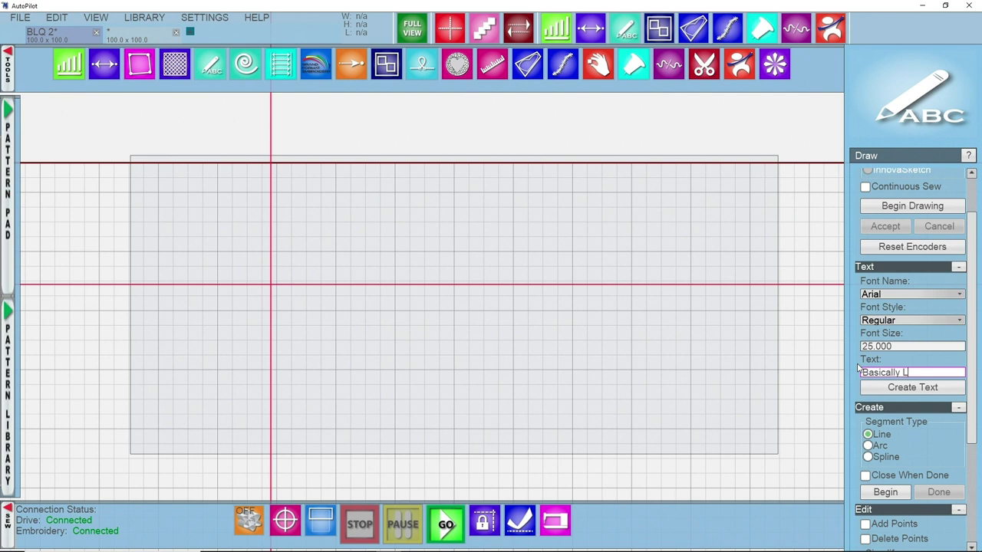
Step: Create 'Basically Longarm Quilting' as Arial outline lettering and zoom out to view it
{"action": "type", "text": "garm Quilting"}
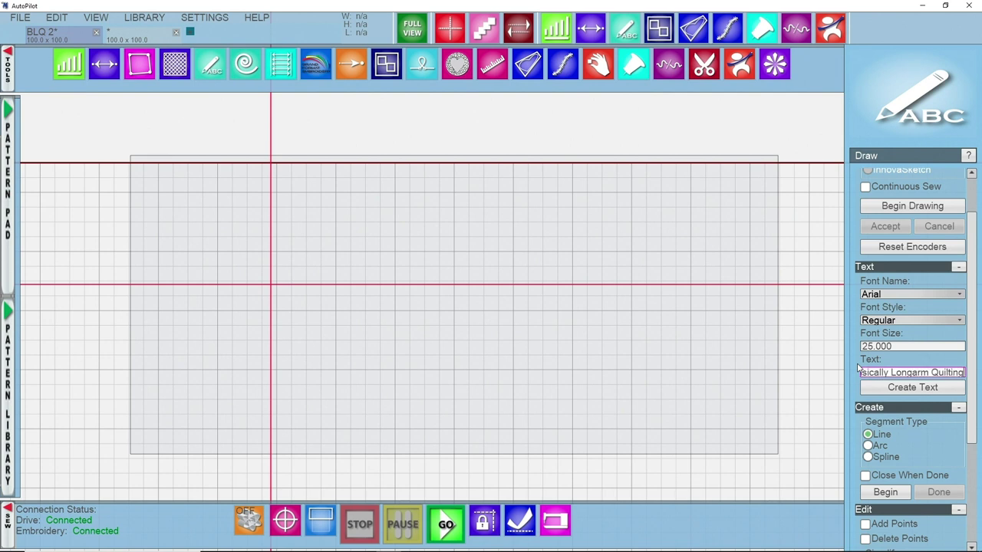
{"action": "left_click", "coordinate": [912, 389]}
{"action": "scroll", "coordinate": [567, 220], "scroll_direction": "down", "scroll_amount": 5}
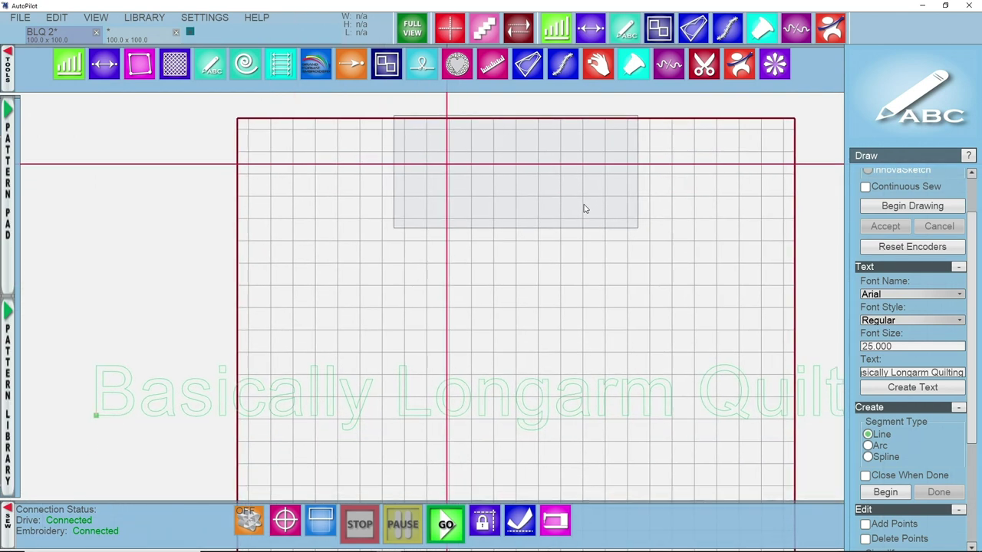
Step: Shrink the Basically Longarm Quilting lettering to roughly 27.7 wide by 2.2 high
{"action": "scroll", "coordinate": [518, 299], "scroll_direction": "down", "scroll_amount": 2}
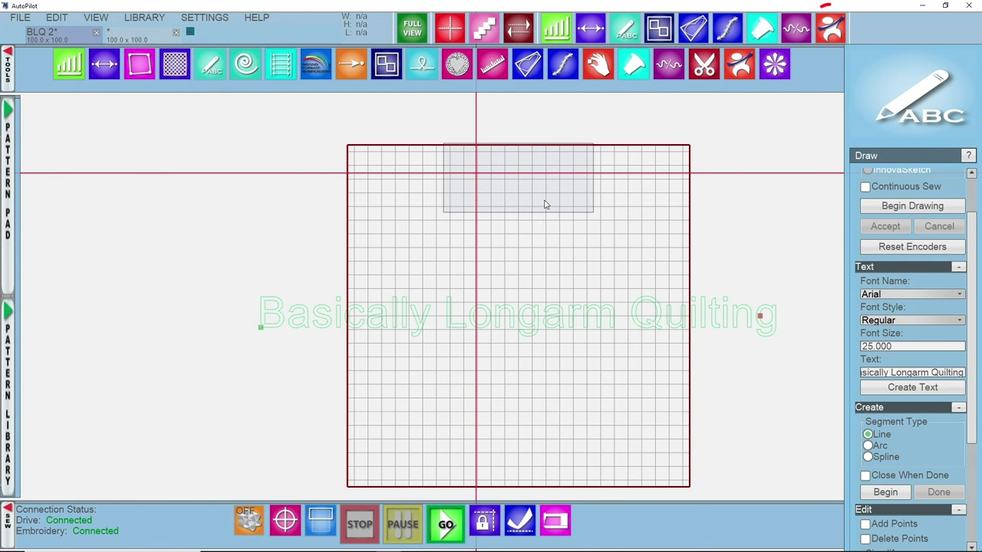
{"action": "left_click", "coordinate": [829, 29]}
{"action": "left_click", "coordinate": [515, 318]}
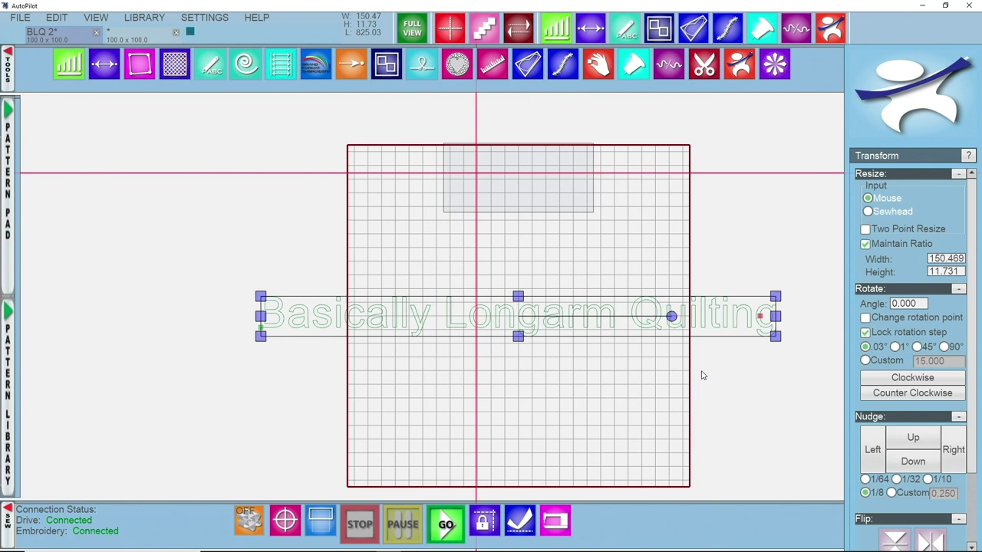
{"action": "left_click_drag", "start_coordinate": [776, 338], "coordinate": [387, 313]}
Step: Move the lettering into the grey quilt area and reselect it to confirm its size
{"action": "left_click_drag", "start_coordinate": [325, 304], "coordinate": [533, 183]}
{"action": "scroll", "coordinate": [528, 176], "scroll_direction": "up", "scroll_amount": 2}
{"action": "scroll", "coordinate": [527, 176], "scroll_direction": "up", "scroll_amount": 2}
{"action": "middle_click_drag", "start_coordinate": [526, 182], "coordinate": [552, 319]}
{"action": "scroll", "coordinate": [524, 314], "scroll_direction": "up", "scroll_amount": 2}
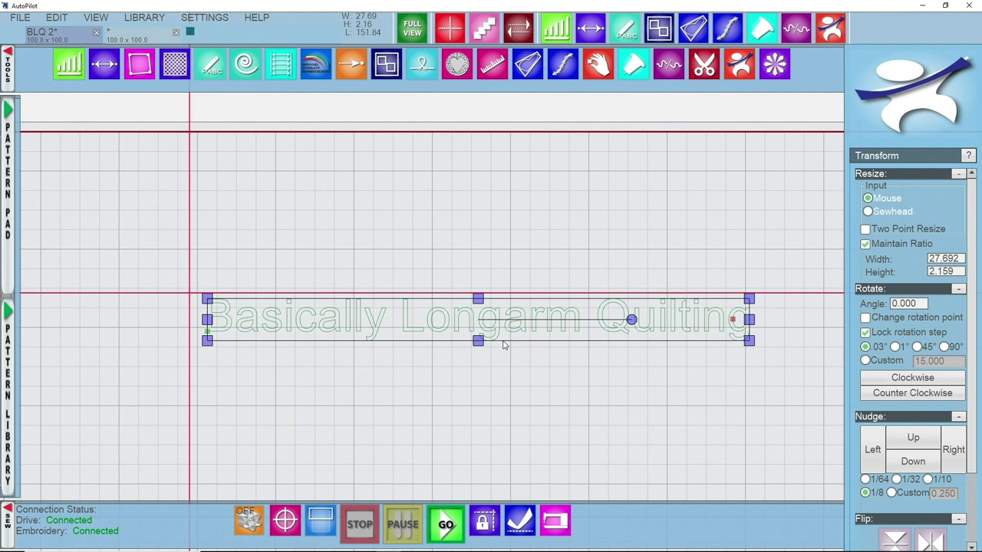
{"action": "left_click", "coordinate": [386, 244]}
{"action": "left_click", "coordinate": [412, 330]}
{"action": "scroll", "coordinate": [493, 334], "scroll_direction": "up", "scroll_amount": 1}
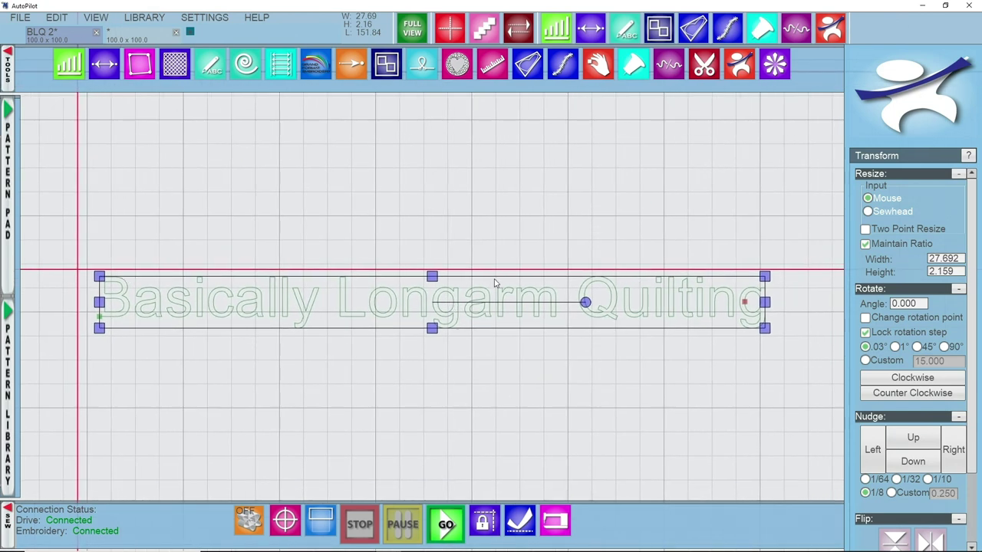
{"action": "scroll", "coordinate": [489, 295], "scroll_direction": "up", "scroll_amount": 1}
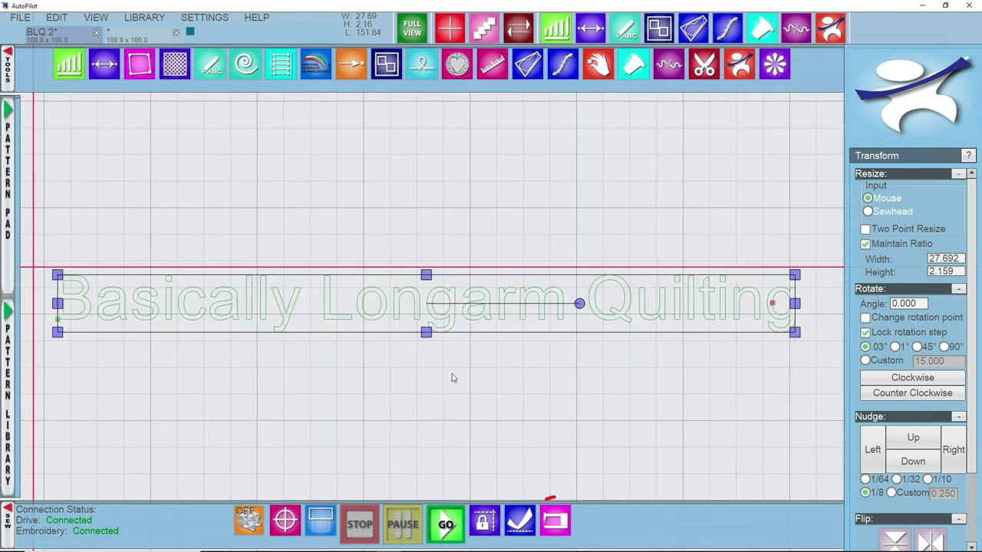
{"action": "left_click", "coordinate": [556, 524]}
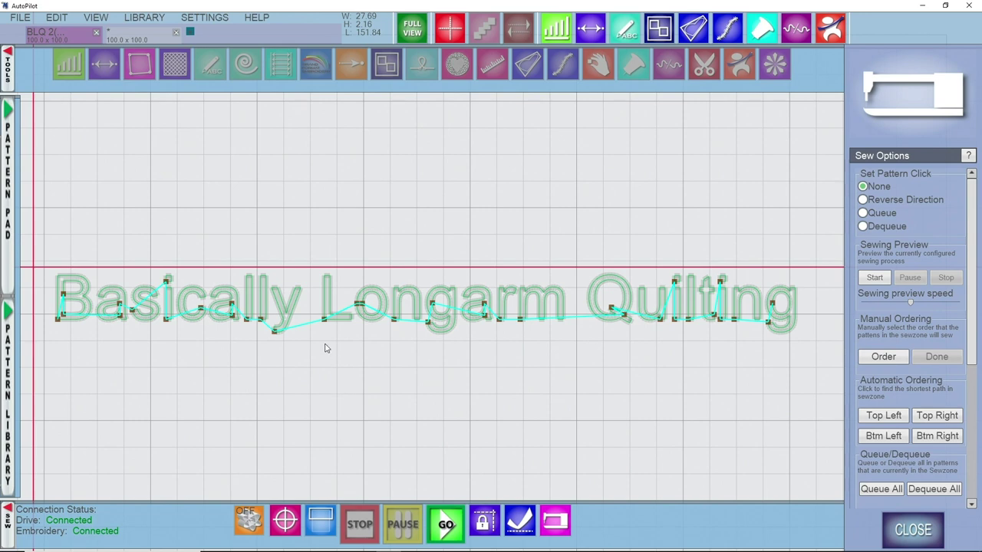
{"action": "scroll", "coordinate": [280, 335], "scroll_direction": "up", "scroll_amount": 1}
{"action": "scroll", "coordinate": [280, 334], "scroll_direction": "up", "scroll_amount": 1}
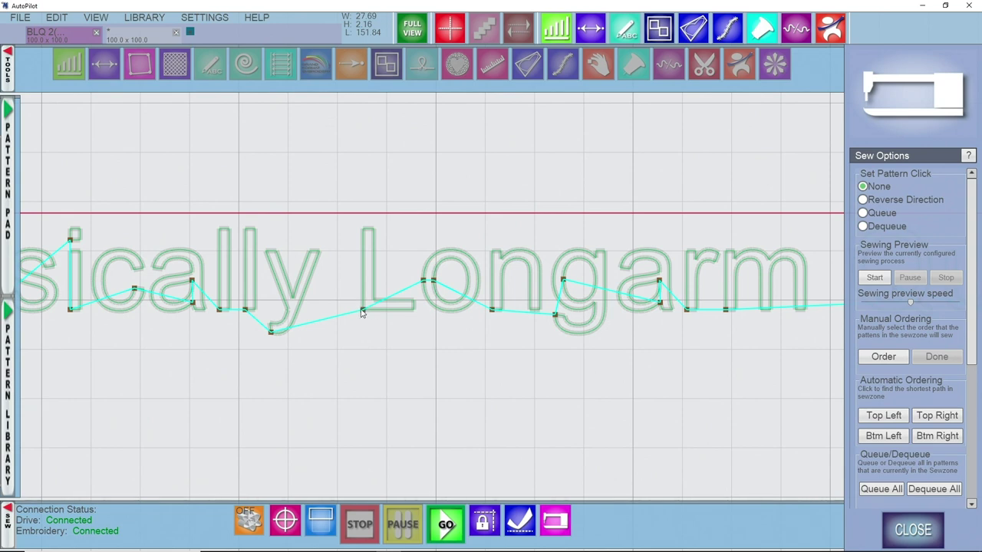
{"action": "scroll", "coordinate": [384, 314], "scroll_direction": "down", "scroll_amount": 2}
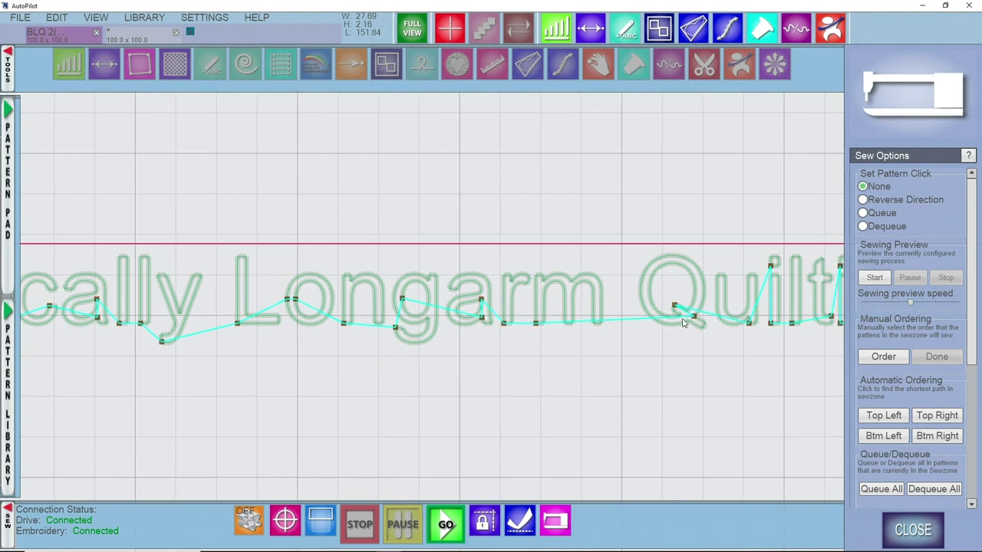
{"action": "scroll", "coordinate": [683, 322], "scroll_direction": "up", "scroll_amount": 3}
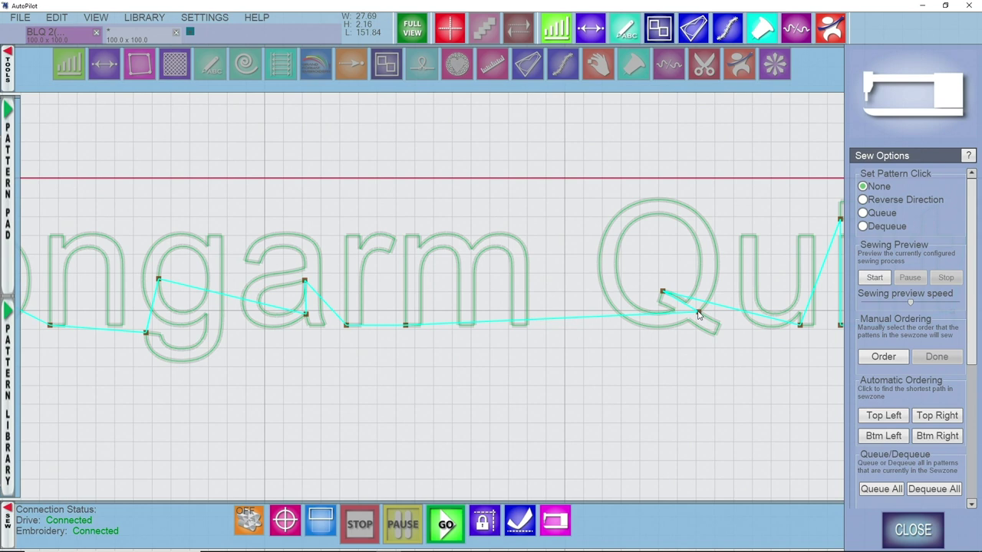
{"action": "scroll", "coordinate": [694, 314], "scroll_direction": "down", "scroll_amount": 2}
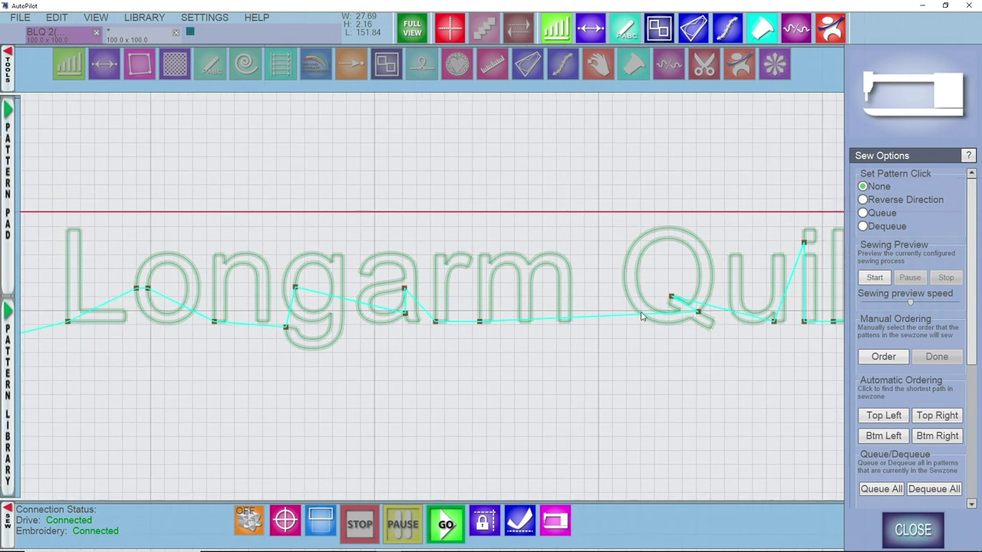
{"action": "scroll", "coordinate": [694, 315], "scroll_direction": "up", "scroll_amount": 2}
{"action": "scroll", "coordinate": [698, 319], "scroll_direction": "down", "scroll_amount": 1}
{"action": "scroll", "coordinate": [683, 321], "scroll_direction": "up", "scroll_amount": 1}
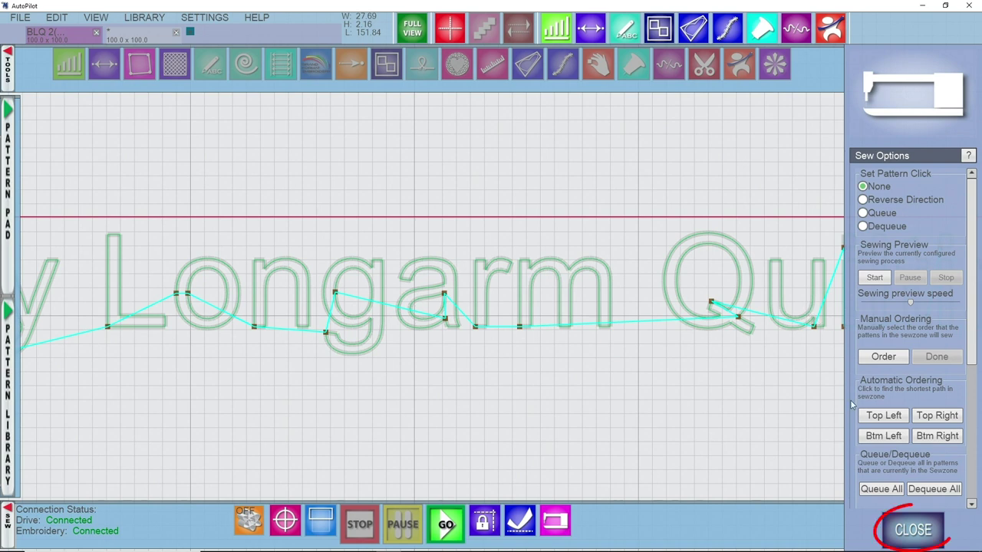
{"action": "left_click", "coordinate": [912, 528]}
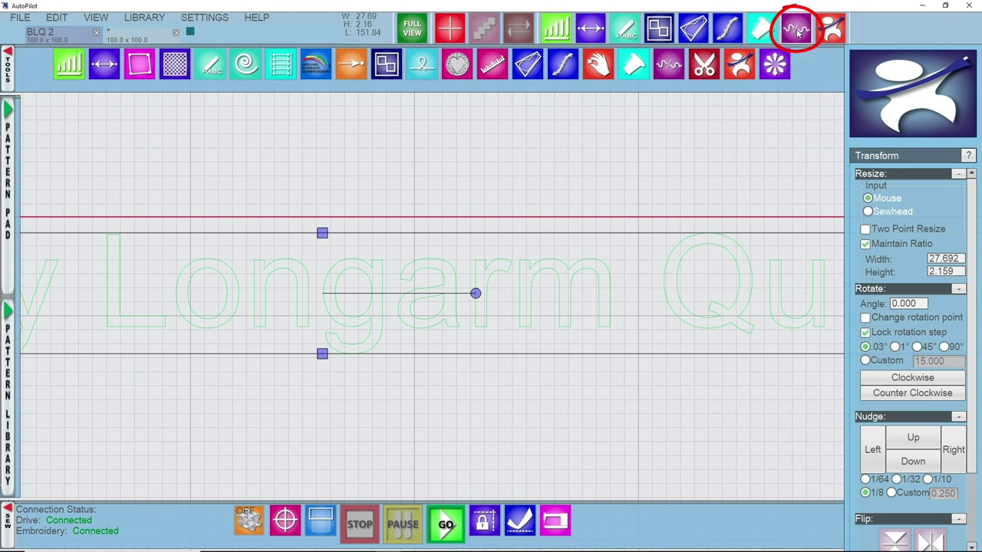
Step: Divide the lettering at the L's bottom-left corner to separate Basically from Longarm
{"action": "left_click", "coordinate": [798, 31]}
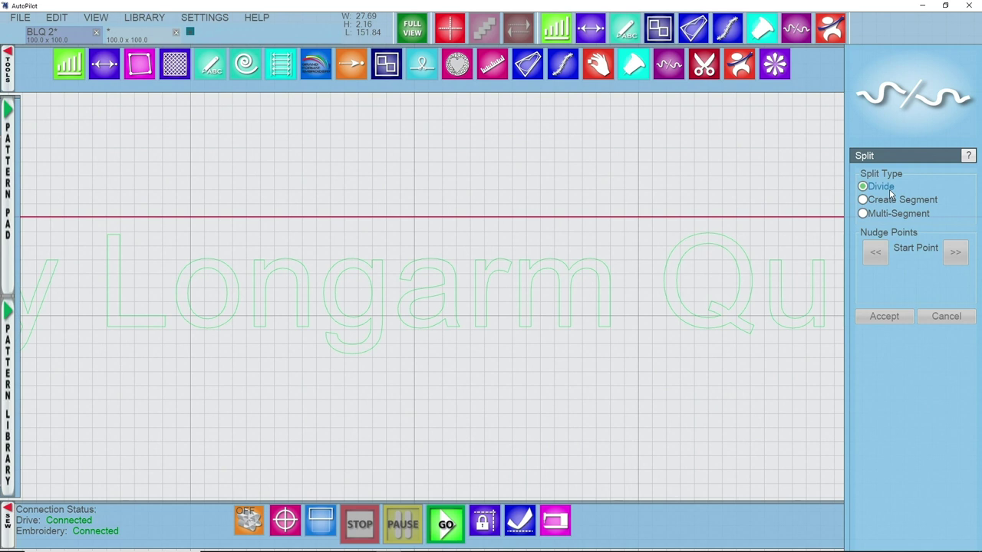
{"action": "left_click", "coordinate": [175, 289]}
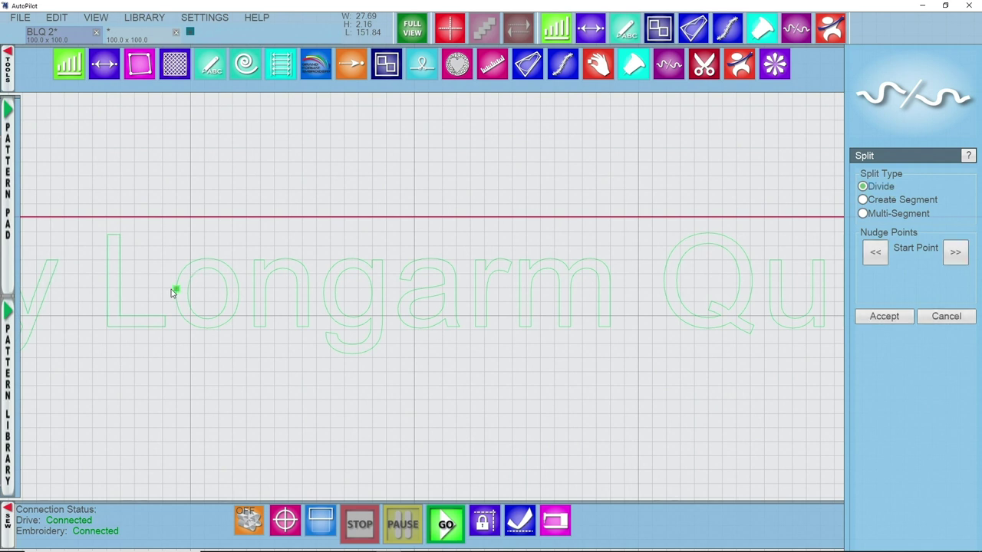
{"action": "left_click", "coordinate": [107, 328]}
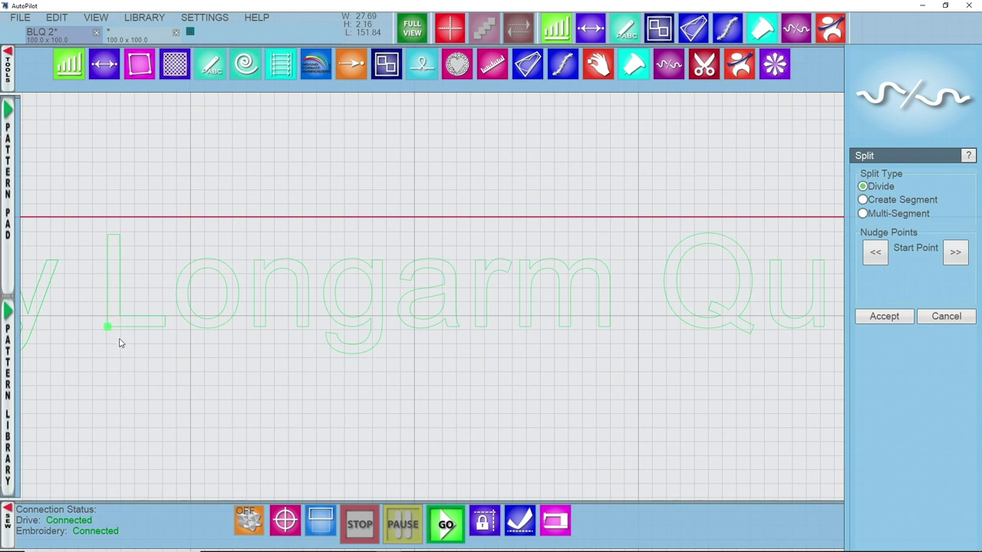
{"action": "left_click", "coordinate": [886, 317]}
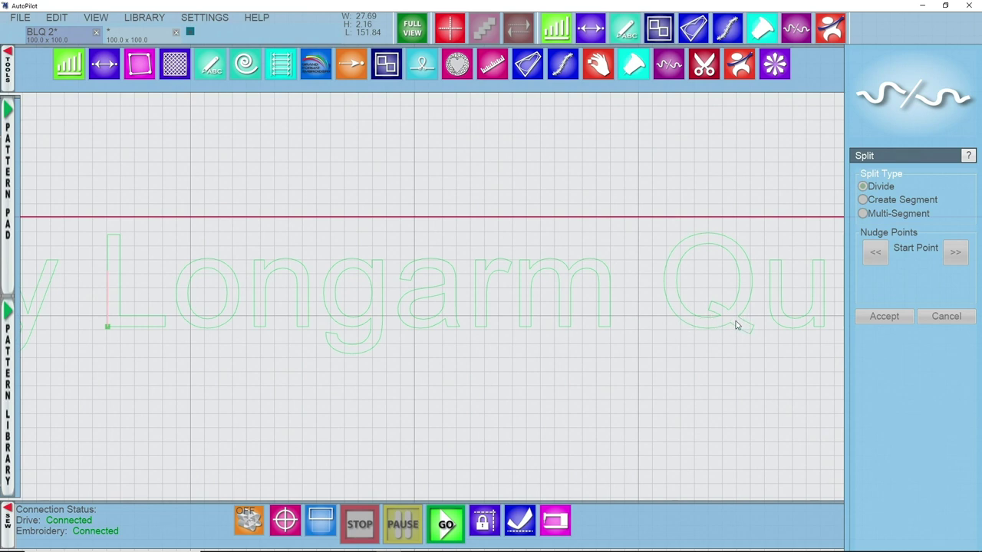
Step: Divide the lettering again at the Q's tail to separate Quilting from Longarm
{"action": "scroll", "coordinate": [742, 323], "scroll_direction": "up", "scroll_amount": 2}
{"action": "scroll", "coordinate": [745, 321], "scroll_direction": "up", "scroll_amount": 1}
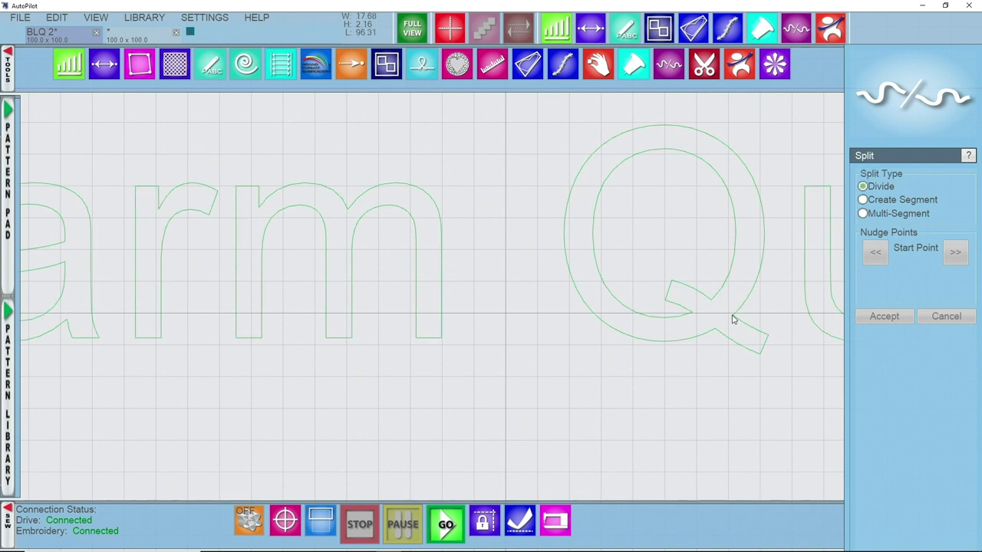
{"action": "left_click", "coordinate": [733, 318]}
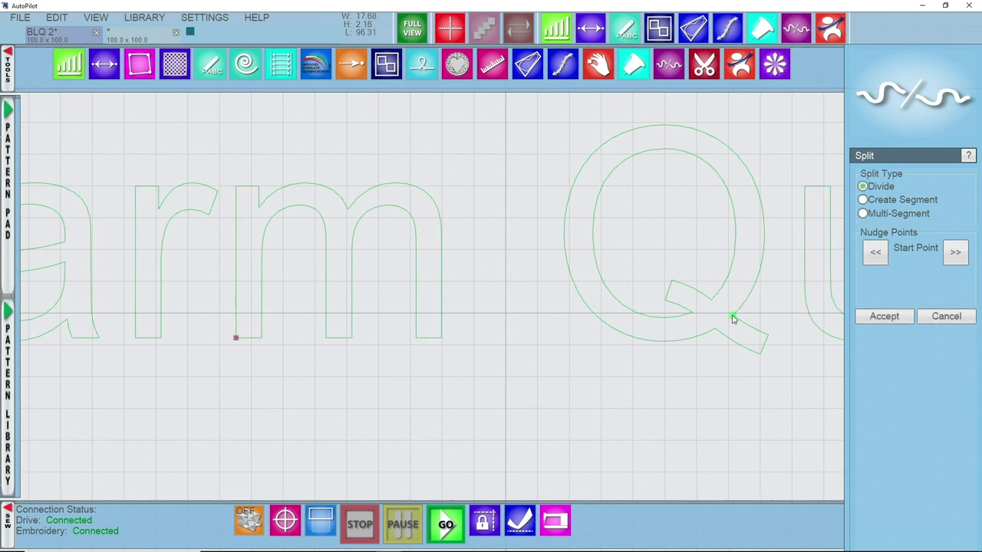
{"action": "left_click", "coordinate": [898, 317]}
{"action": "scroll", "coordinate": [672, 313], "scroll_direction": "down", "scroll_amount": 5}
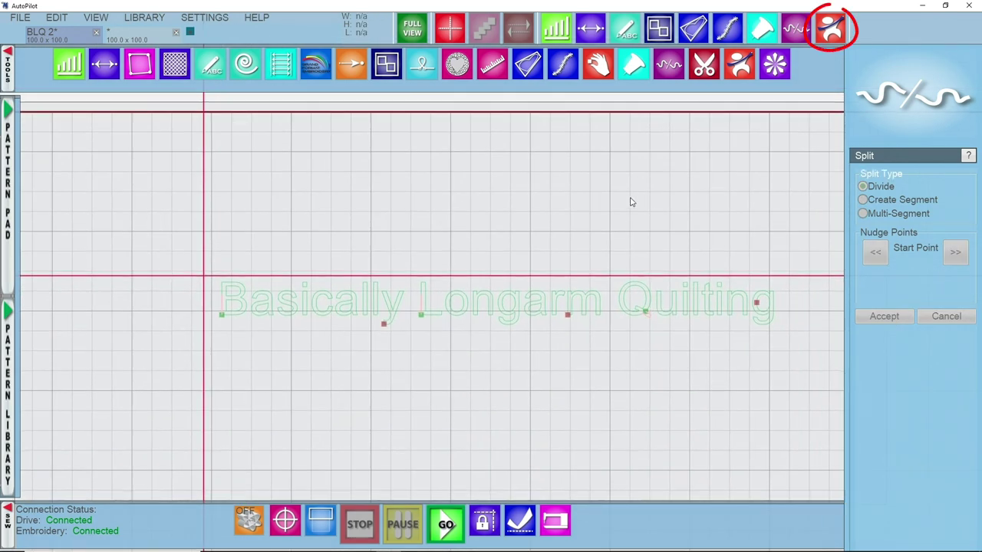
Step: Move the word Basically up to sit above Longarm
{"action": "left_click", "coordinate": [831, 29]}
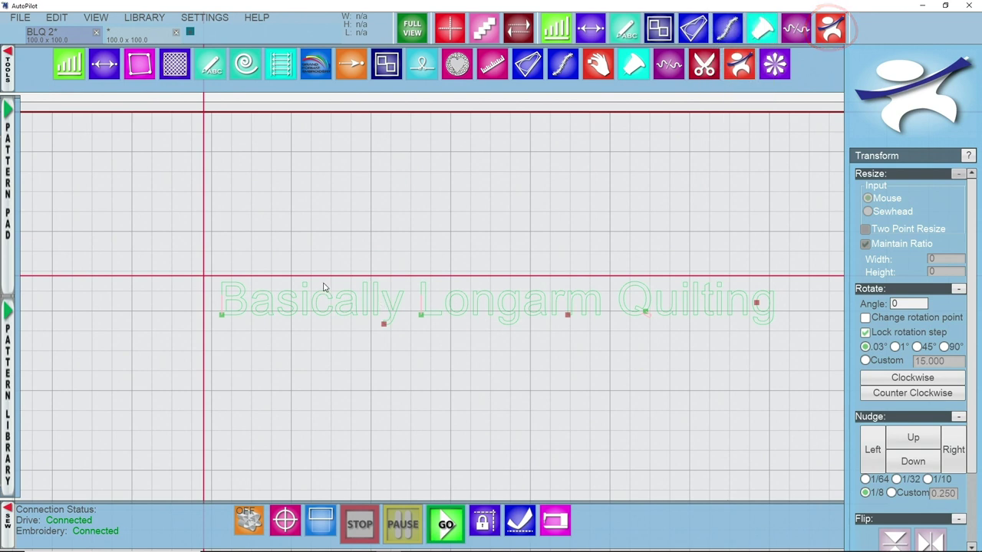
{"action": "left_click", "coordinate": [329, 296]}
{"action": "left_click", "coordinate": [521, 302]}
{"action": "left_click", "coordinate": [691, 309]}
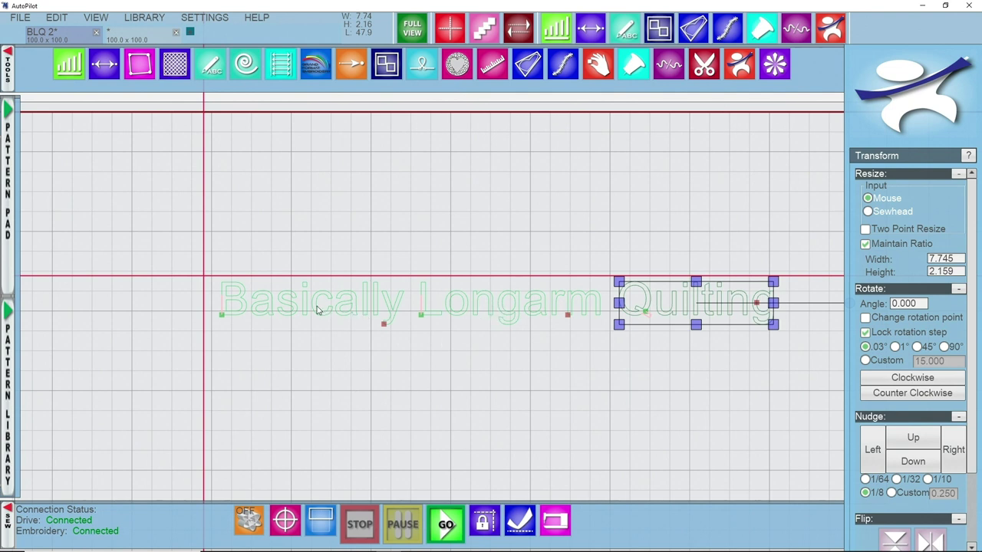
{"action": "left_click_drag", "start_coordinate": [311, 310], "coordinate": [521, 306]}
{"action": "scroll", "coordinate": [525, 331], "scroll_direction": "up", "scroll_amount": 1}
{"action": "scroll", "coordinate": [508, 252], "scroll_direction": "up", "scroll_amount": 3}
{"action": "left_click", "coordinate": [535, 402]}
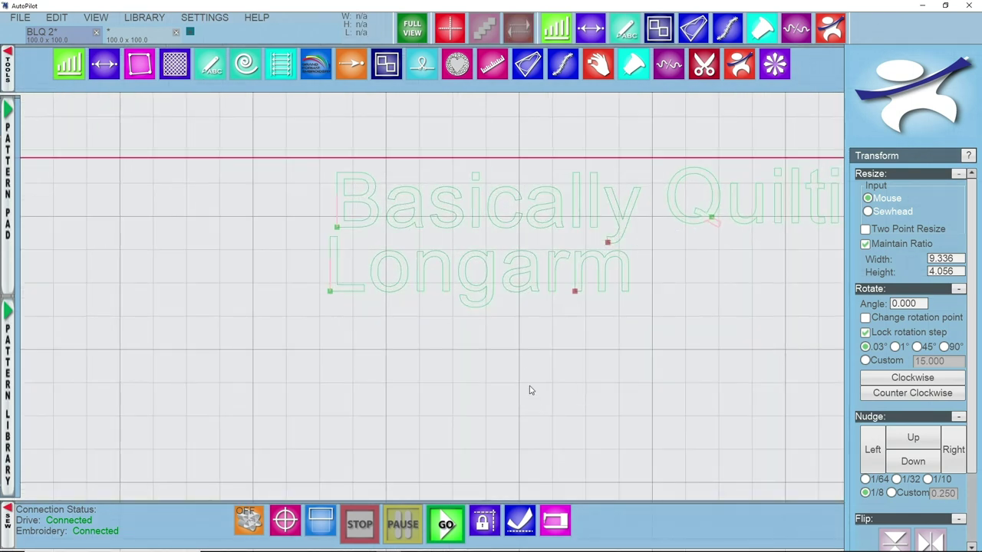
{"action": "left_click", "coordinate": [499, 226]}
{"action": "left_click_drag", "start_coordinate": [500, 226], "coordinate": [501, 228]}
Step: Move the word Quilting down to sit below Longarm
{"action": "left_click", "coordinate": [746, 194]}
{"action": "left_click_drag", "start_coordinate": [748, 222], "coordinate": [451, 351]}
{"action": "left_click", "coordinate": [625, 371]}
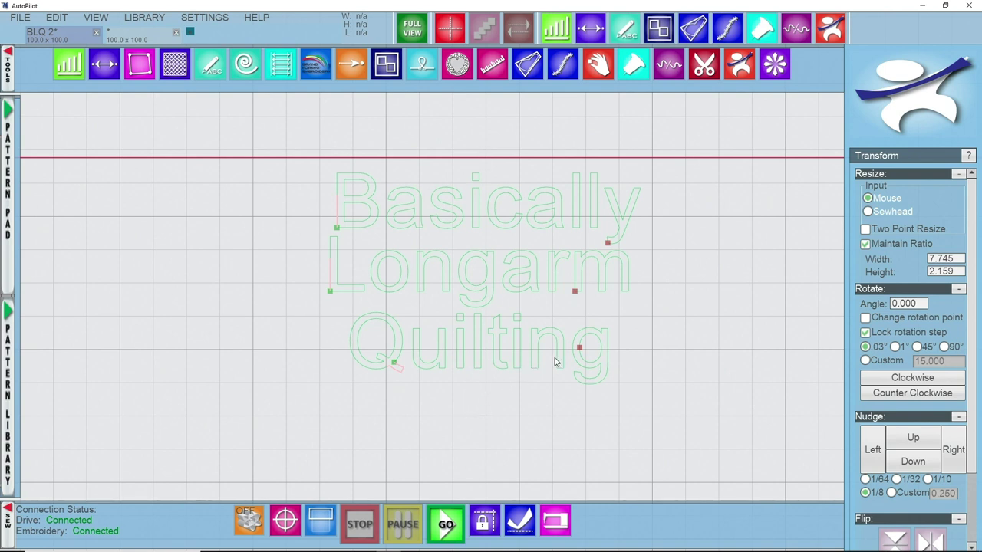
{"action": "scroll", "coordinate": [603, 274], "scroll_direction": "down", "scroll_amount": 1}
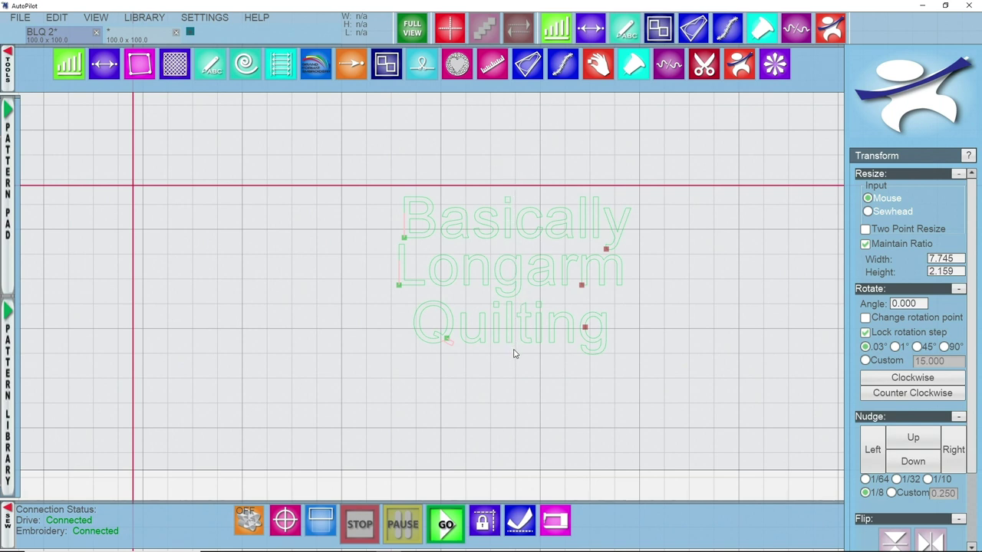
Step: Centre Basically, Longarm and Quilting on a placed vertical alignment line
{"action": "left_click", "coordinate": [558, 32]}
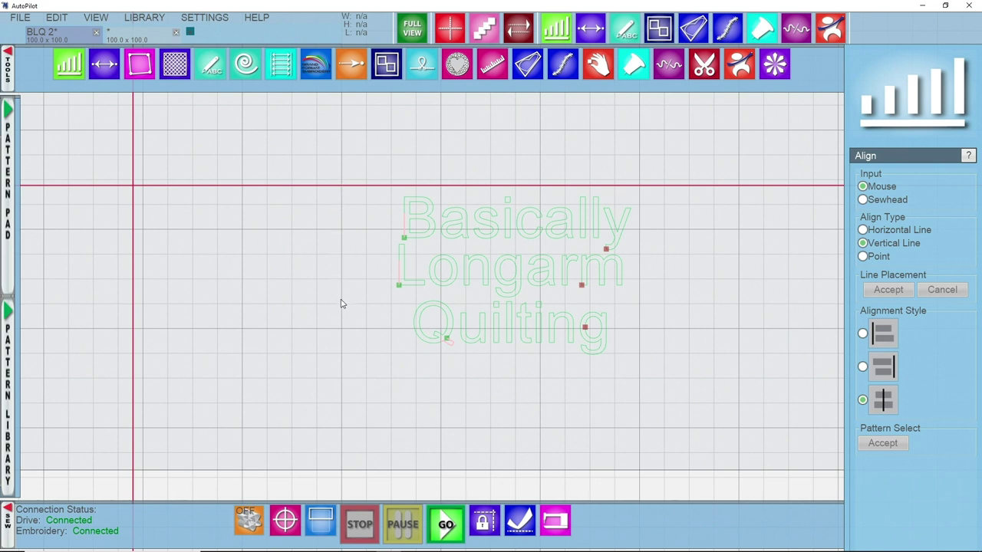
{"action": "left_click", "coordinate": [342, 217]}
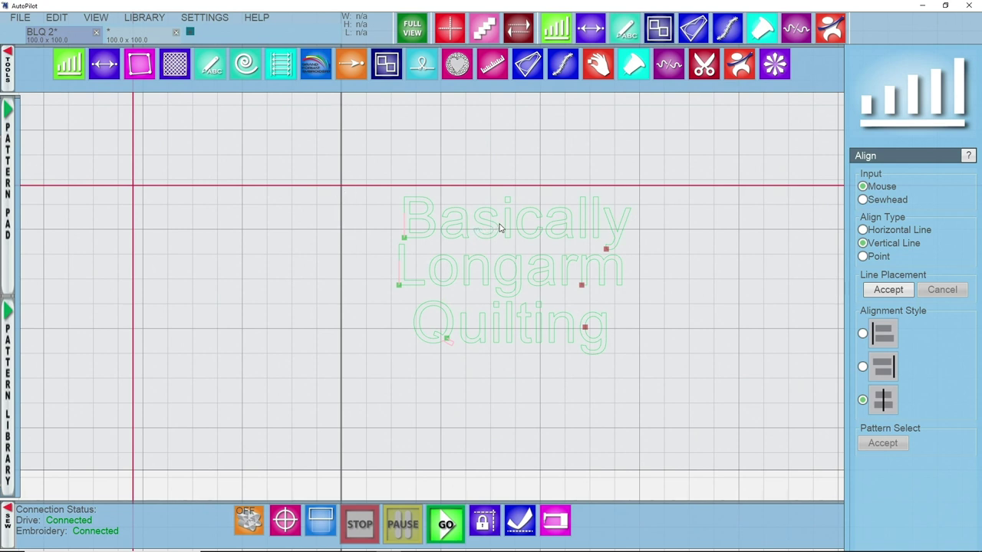
{"action": "left_click", "coordinate": [888, 290]}
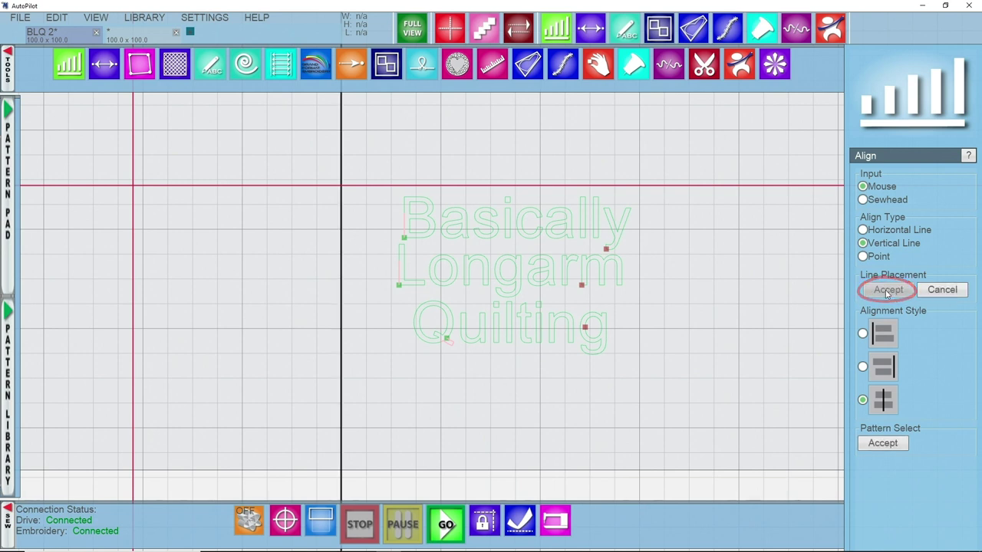
{"action": "left_click", "coordinate": [518, 230]}
{"action": "left_click", "coordinate": [514, 281]}
{"action": "left_click", "coordinate": [518, 326]}
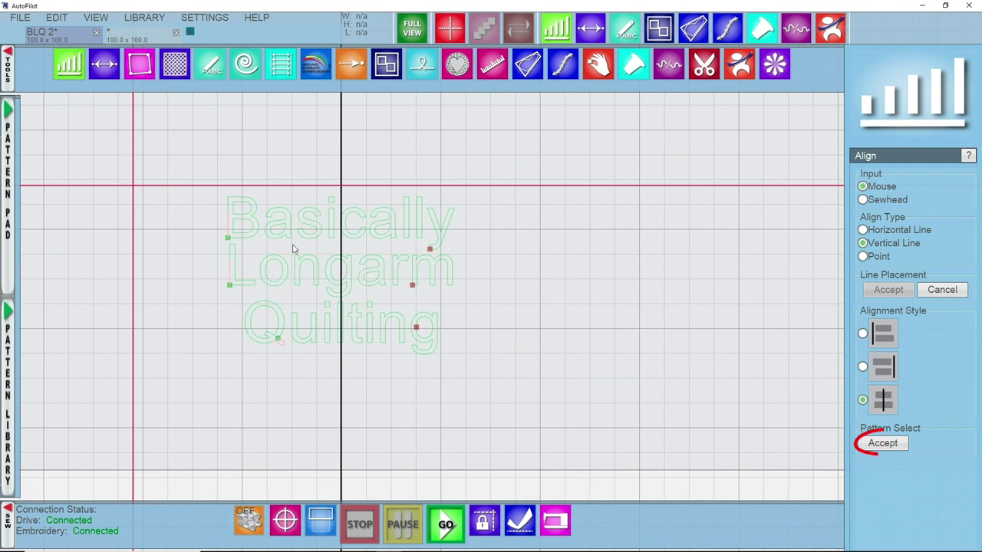
{"action": "left_click", "coordinate": [881, 446]}
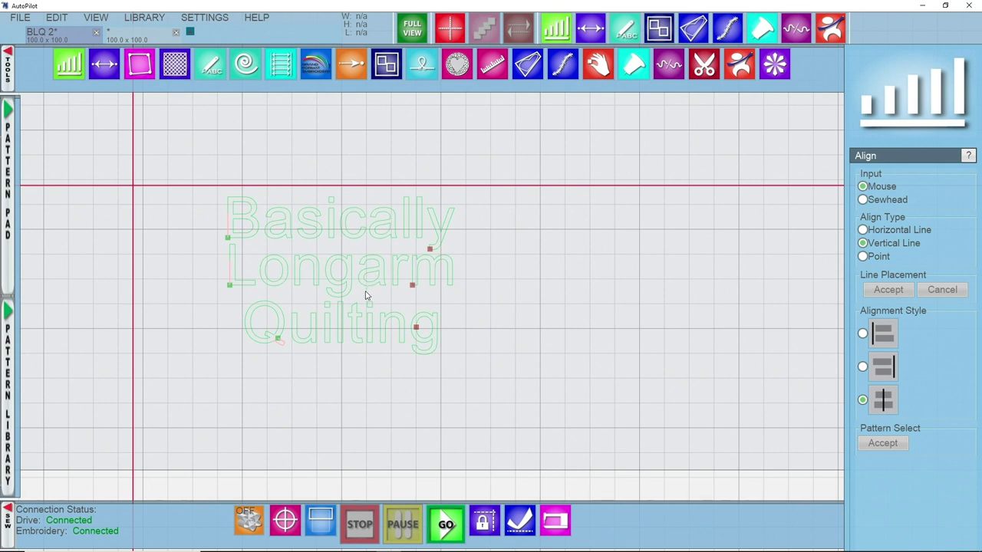
{"action": "left_click", "coordinate": [755, 77]}
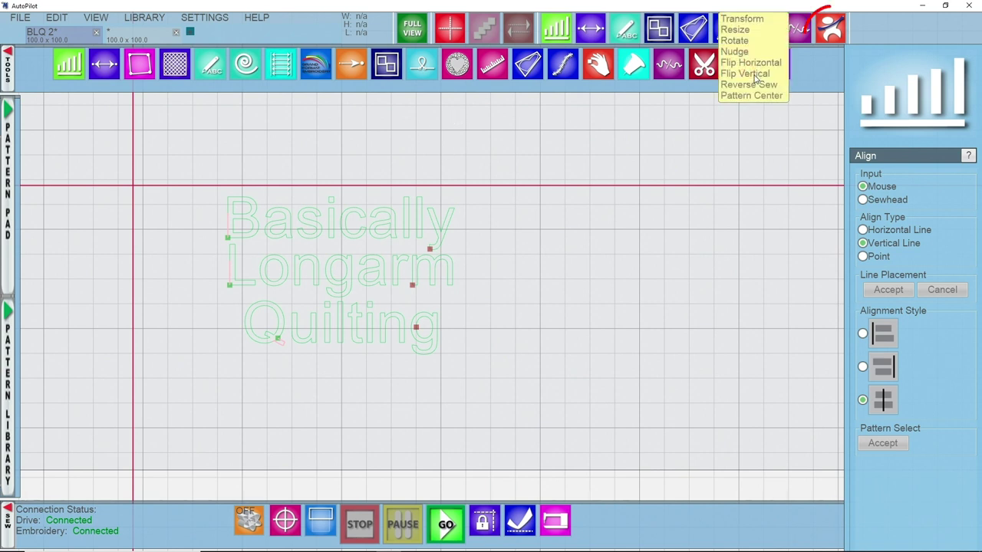
Step: Combine the three stacked words into a single group
{"action": "left_click", "coordinate": [835, 31]}
{"action": "left_click_drag", "start_coordinate": [525, 398], "coordinate": [222, 185]}
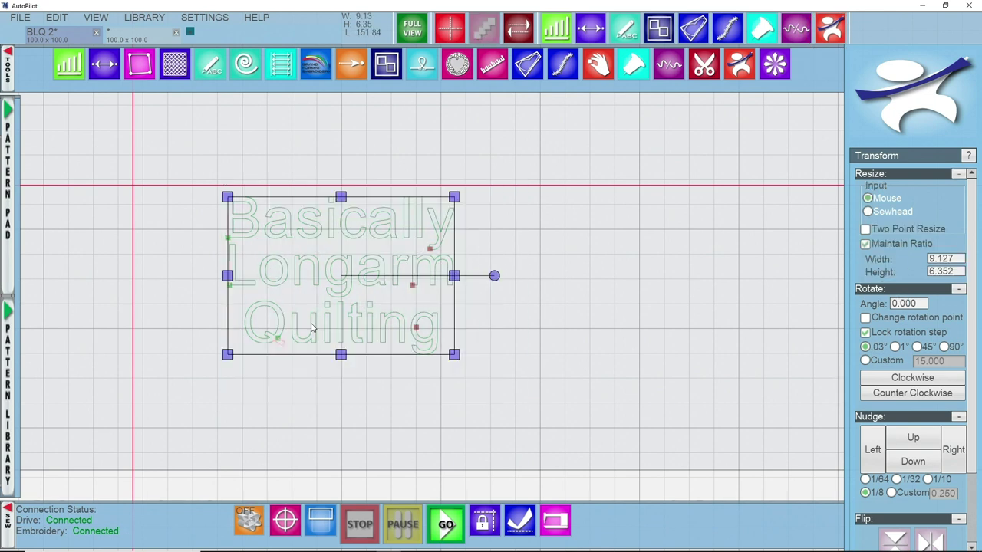
{"action": "left_click", "coordinate": [663, 29]}
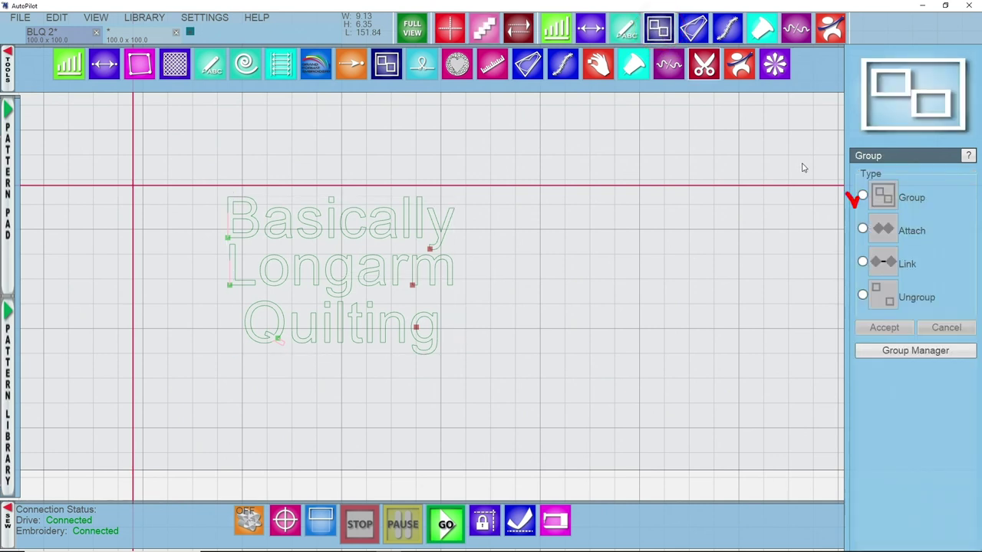
{"action": "left_click", "coordinate": [867, 196]}
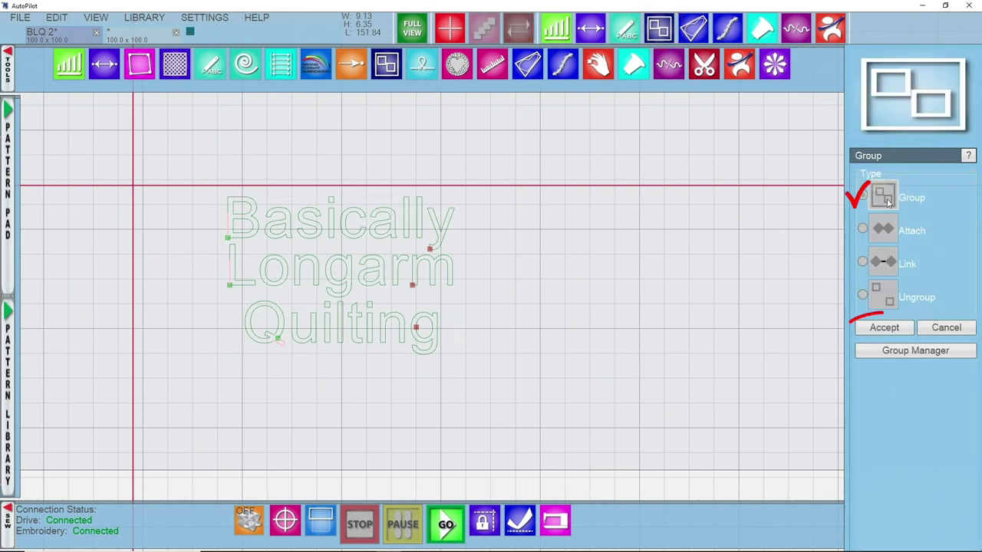
{"action": "left_click", "coordinate": [886, 328]}
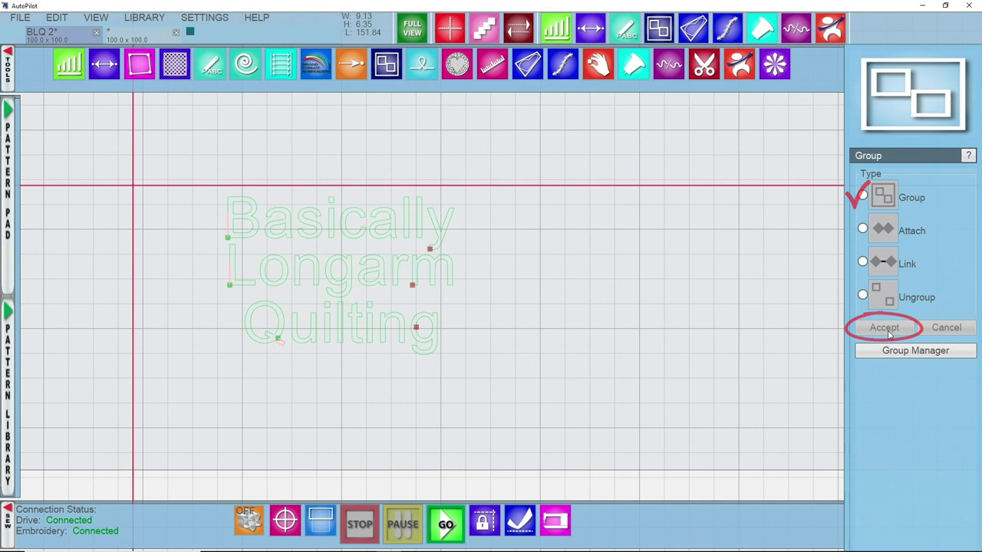
Step: Move the grouped text pattern to the top-right of the canvas, clear of the quilt area
{"action": "left_click", "coordinate": [829, 28]}
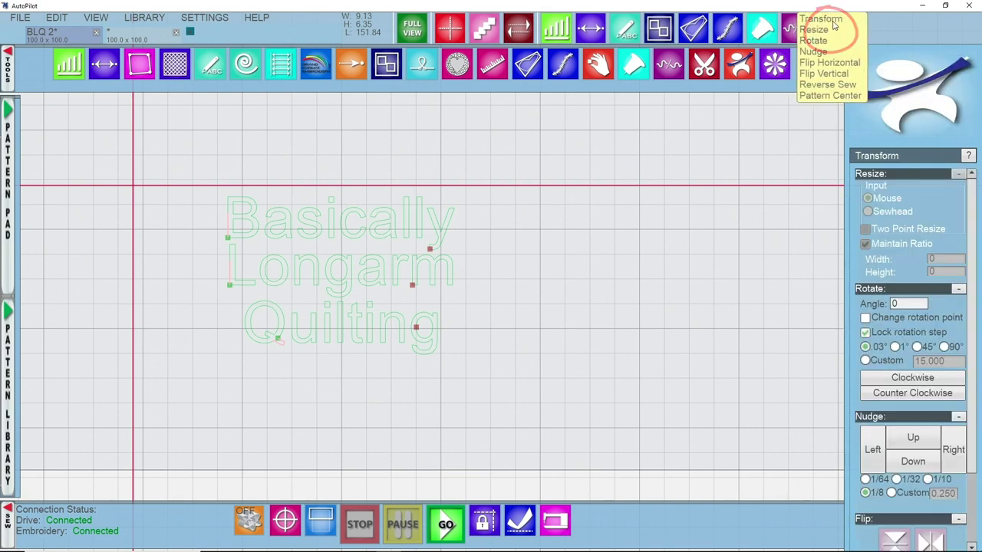
{"action": "left_click", "coordinate": [356, 231]}
{"action": "left_click_drag", "start_coordinate": [340, 248], "coordinate": [480, 231]}
{"action": "left_click", "coordinate": [674, 336]}
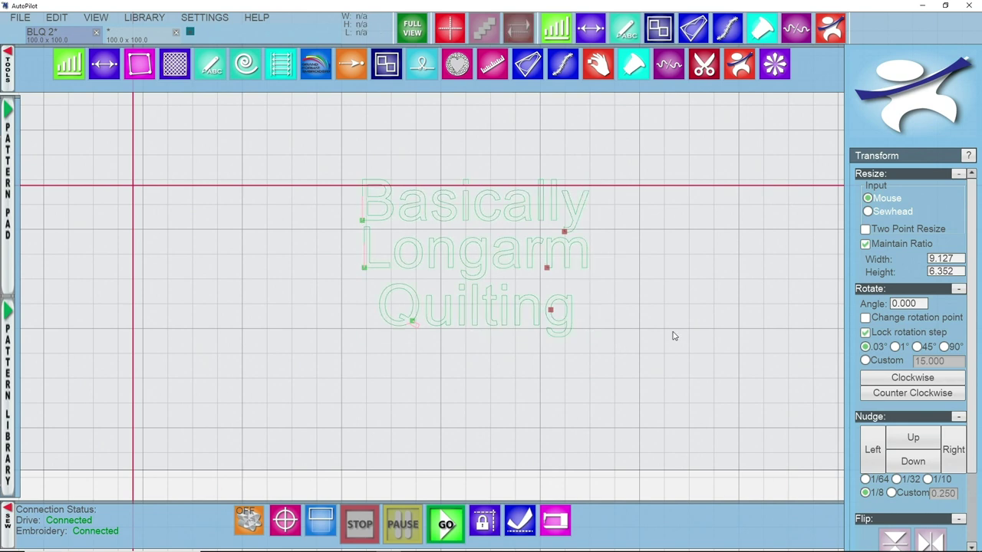
{"action": "scroll", "coordinate": [619, 344], "scroll_direction": "down", "scroll_amount": 1}
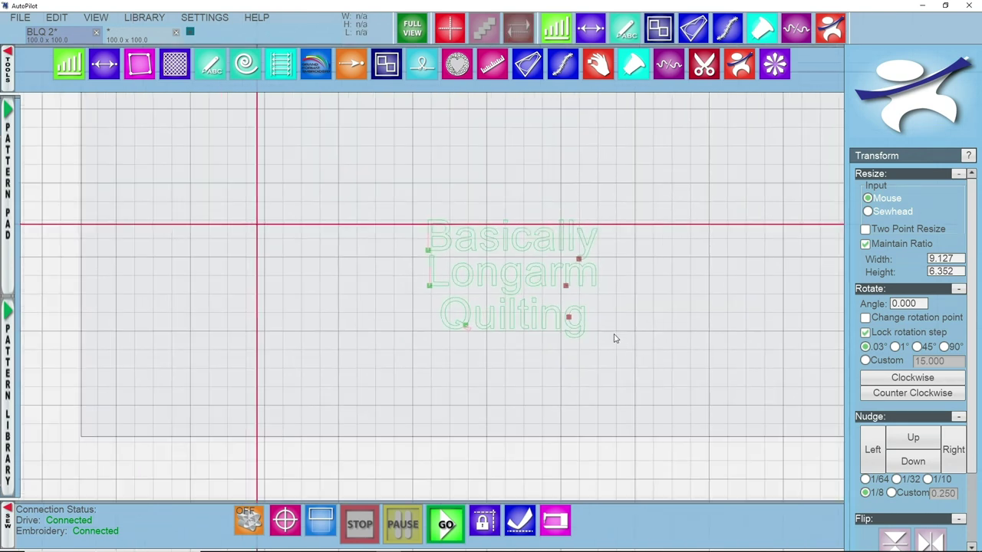
{"action": "left_click_drag", "start_coordinate": [439, 309], "coordinate": [590, 198]}
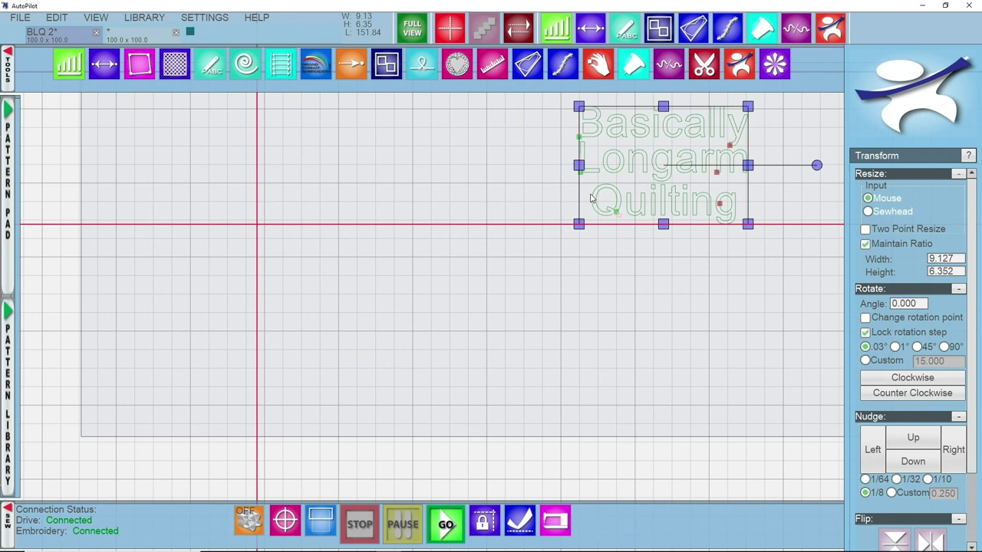
{"action": "middle_click_drag", "start_coordinate": [591, 197], "coordinate": [554, 273]}
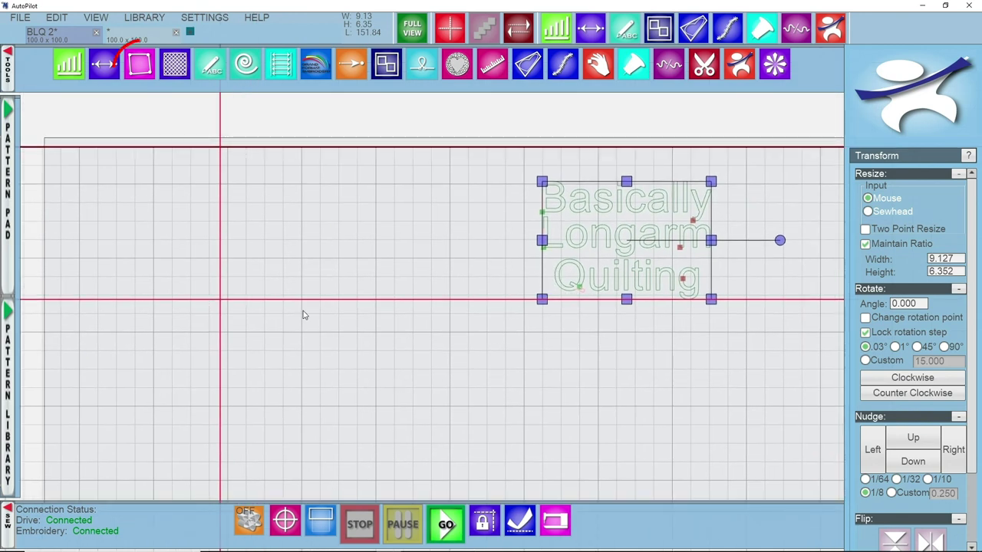
{"action": "left_click", "coordinate": [141, 69]}
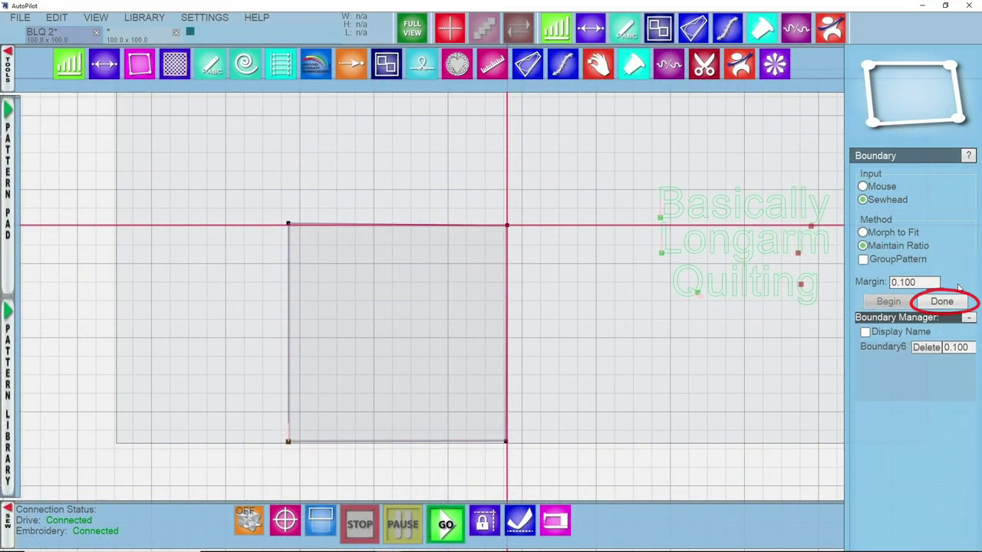
Step: Finalize Boundary6 as a square boundary with a 0.100 margin
{"action": "left_click", "coordinate": [944, 303]}
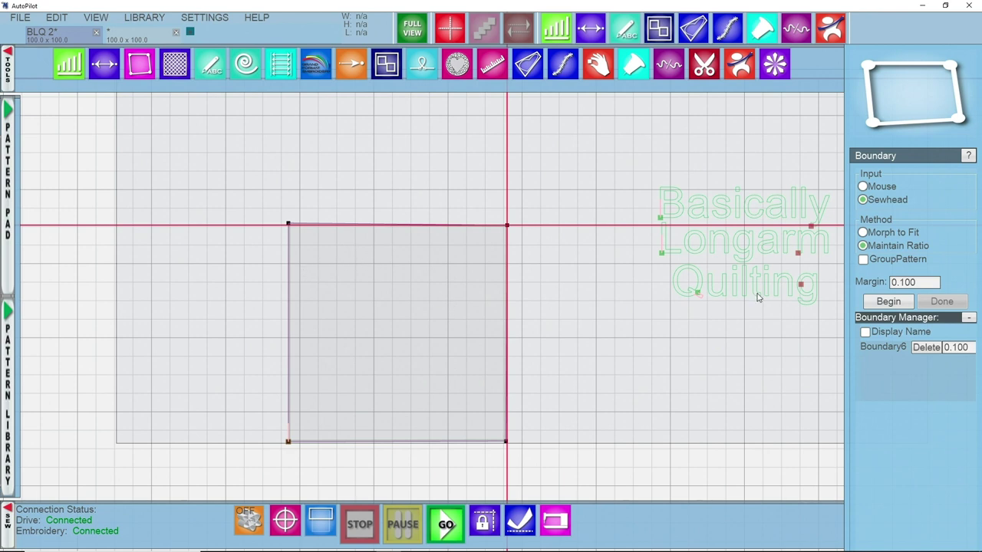
Step: Resize the boundary margin to 0.25 and drag the text pattern inside the square boundary
{"action": "right_click", "coordinate": [489, 230]}
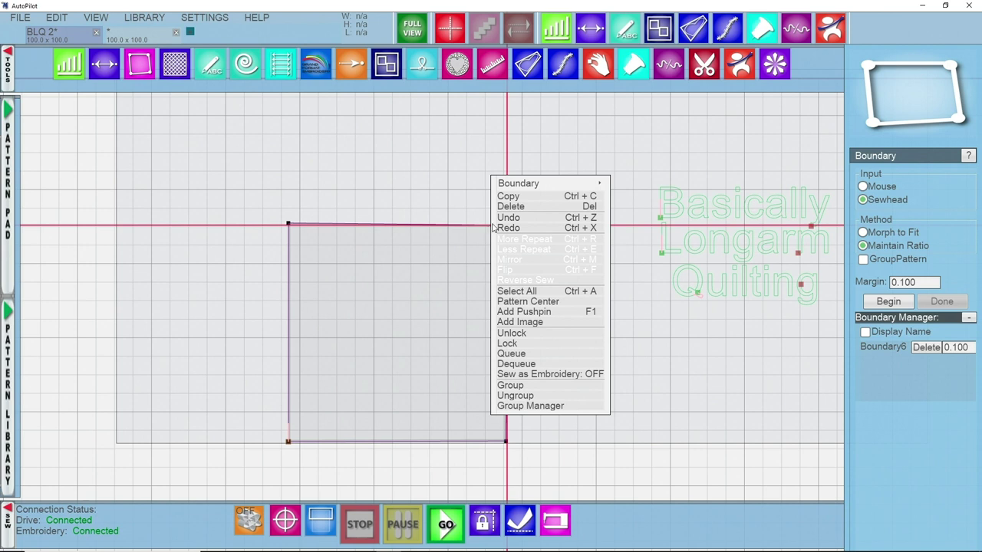
{"action": "mouse_move", "coordinate": [541, 185]}
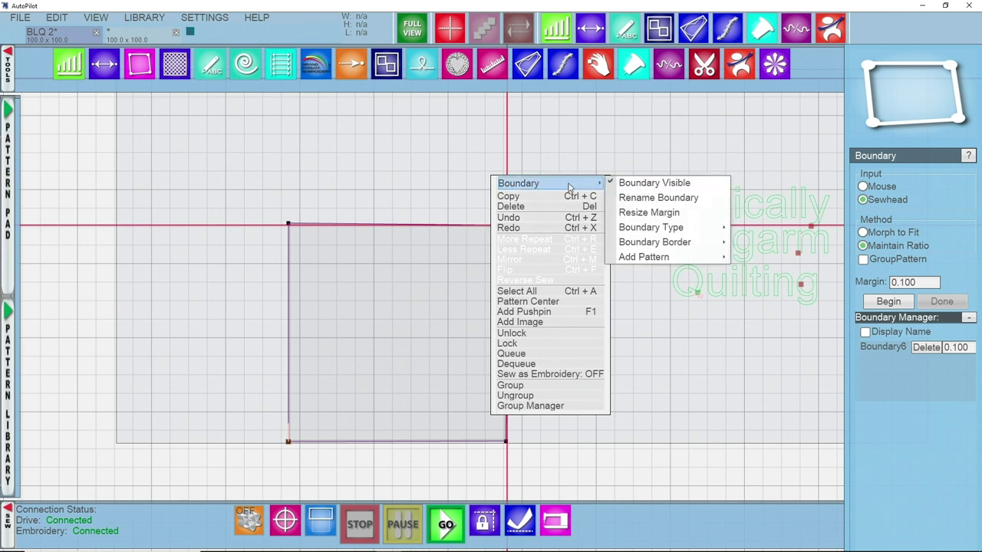
{"action": "left_click", "coordinate": [645, 213]}
{"action": "left_click", "coordinate": [467, 293]}
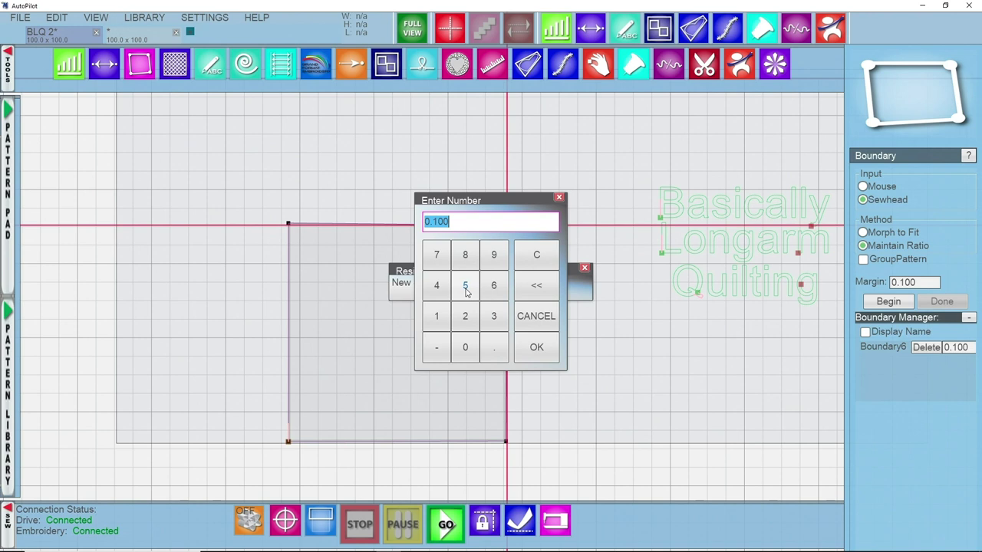
{"action": "left_click", "coordinate": [465, 347]}
{"action": "left_click", "coordinate": [493, 347]}
{"action": "left_click", "coordinate": [465, 316]}
{"action": "left_click", "coordinate": [465, 286]}
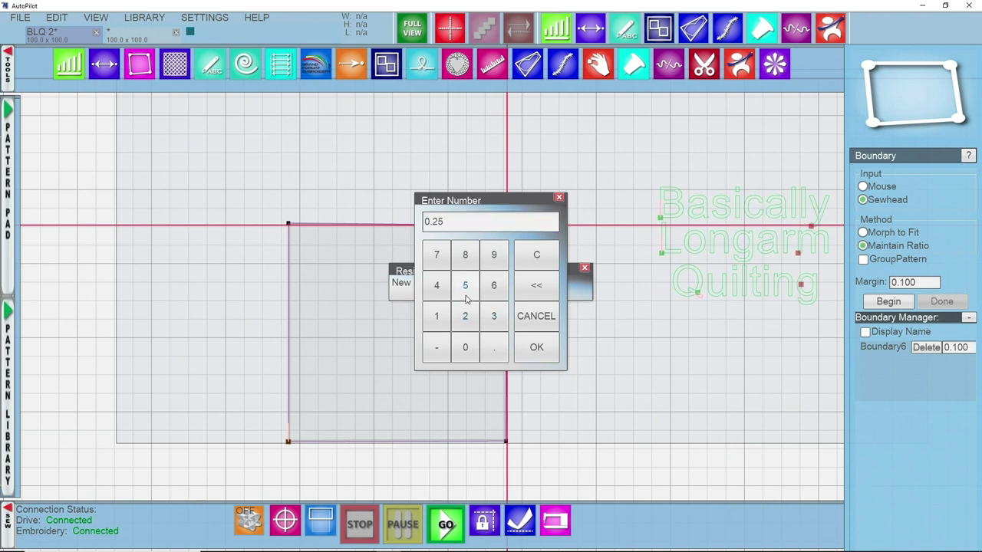
{"action": "left_click", "coordinate": [536, 347]}
{"action": "left_click", "coordinate": [525, 293]}
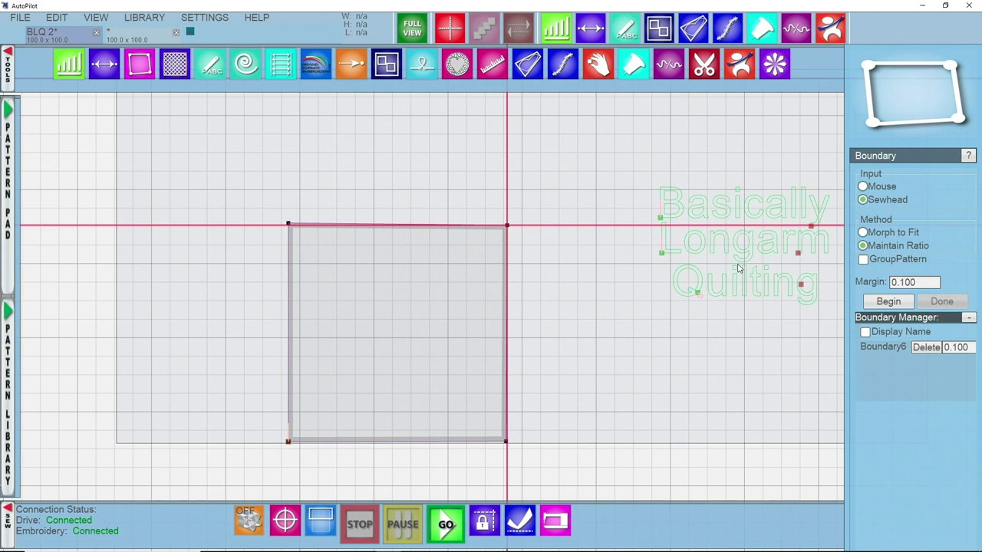
{"action": "left_click_drag", "start_coordinate": [741, 249], "coordinate": [390, 331]}
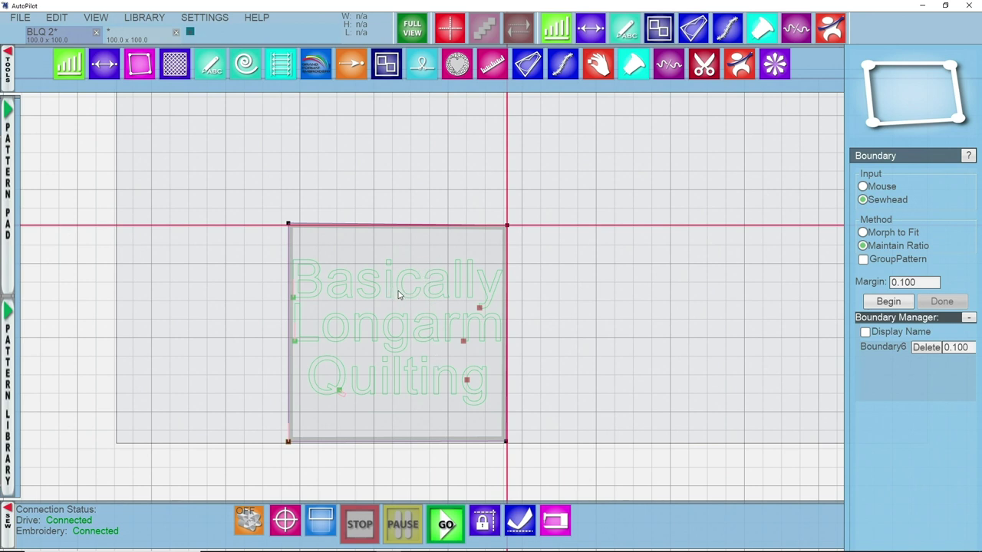
Step: Select the text in Boundary6 with the Transform tool, showing 11.286 by 7.854
{"action": "left_click", "coordinate": [831, 28]}
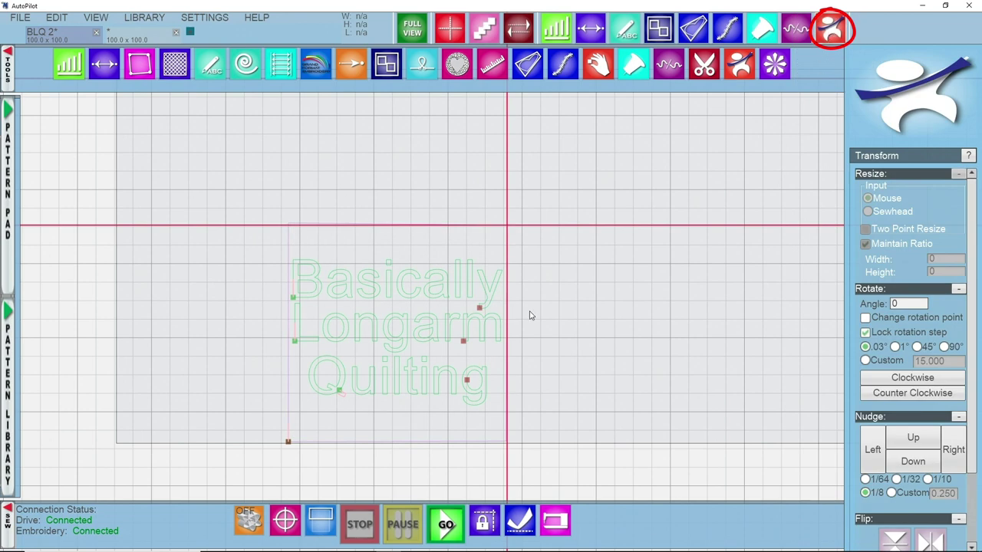
{"action": "scroll", "coordinate": [390, 338], "scroll_direction": "up", "scroll_amount": 1}
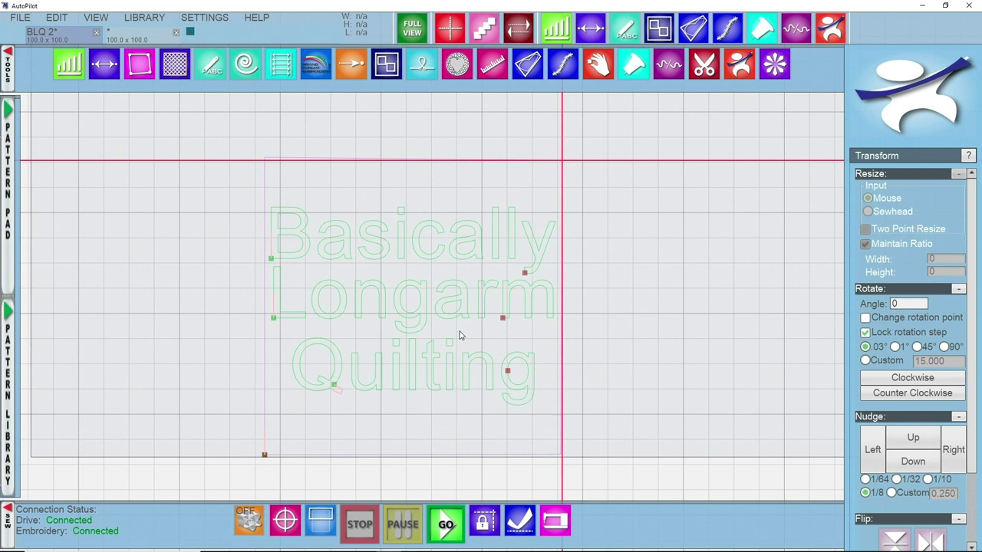
{"action": "left_click", "coordinate": [453, 263]}
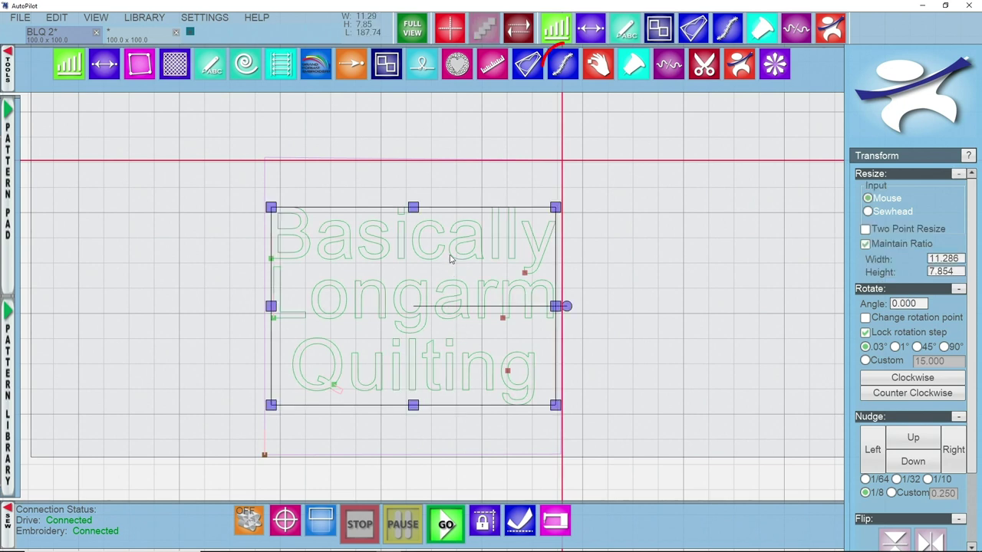
Step: Use Path Apply to stitch the 'Basically Longarm Quilting' lettering outlines with the ABM 202 lg Bean motif
{"action": "left_click", "coordinate": [562, 69]}
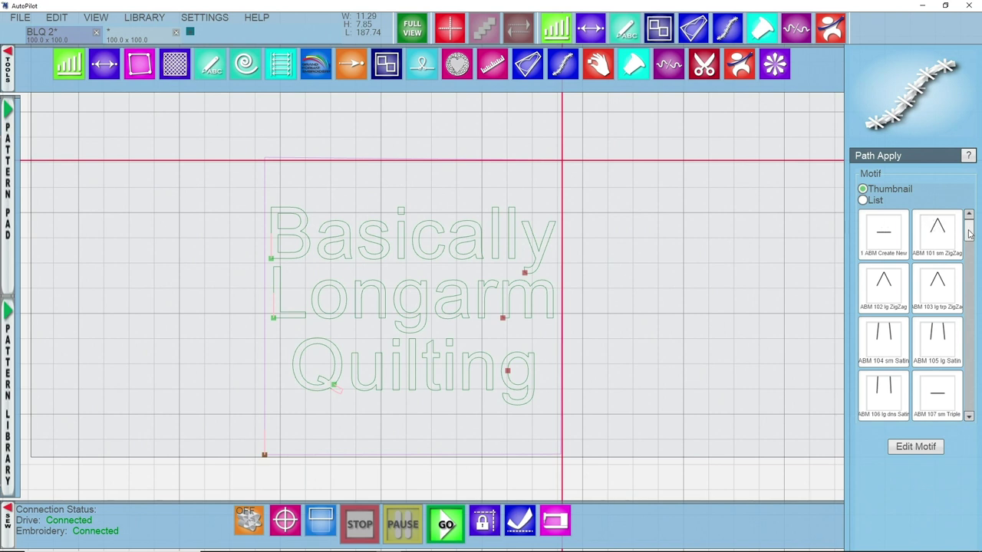
{"action": "left_click_drag", "start_coordinate": [969, 232], "coordinate": [969, 252]}
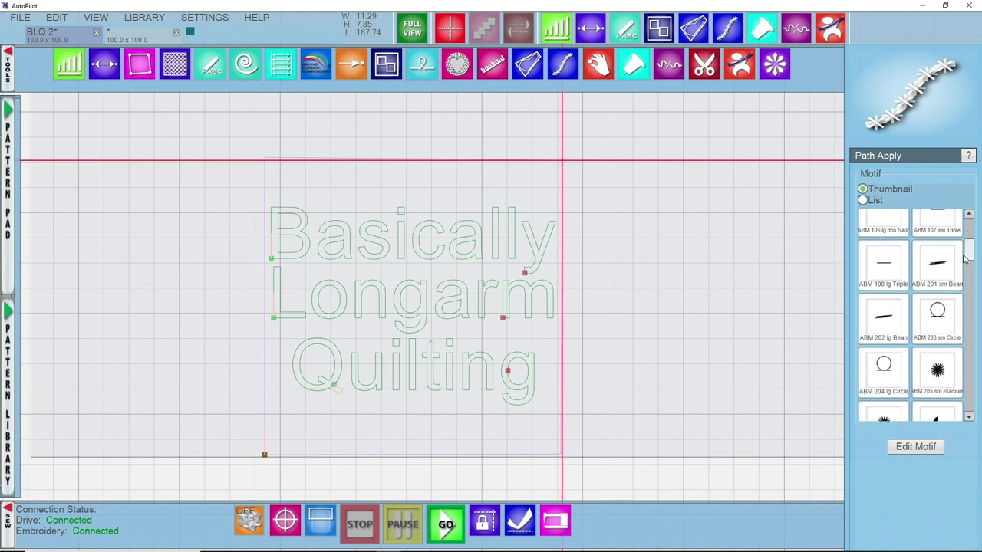
{"action": "left_click", "coordinate": [885, 327]}
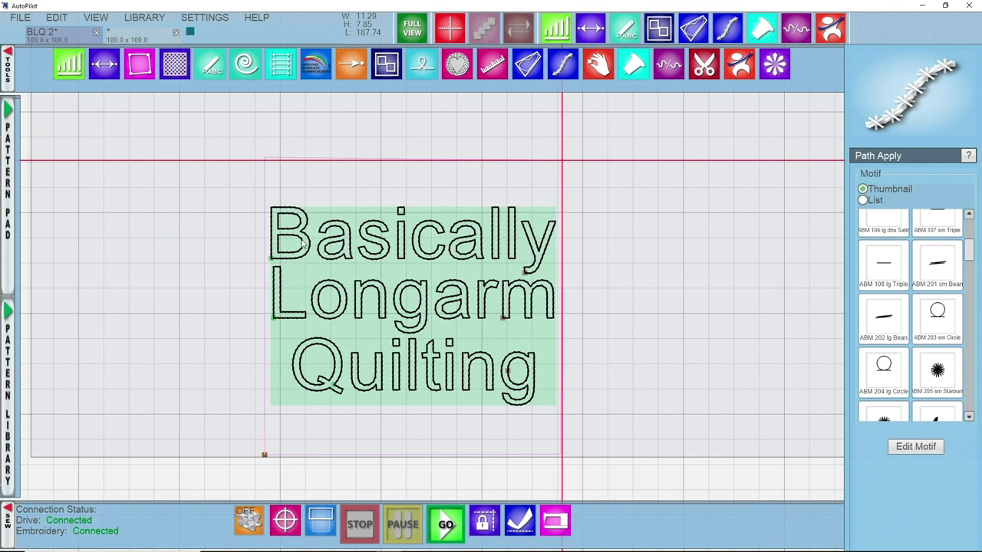
{"action": "scroll", "coordinate": [313, 247], "scroll_direction": "up", "scroll_amount": 5}
{"action": "scroll", "coordinate": [336, 275], "scroll_direction": "up", "scroll_amount": 2}
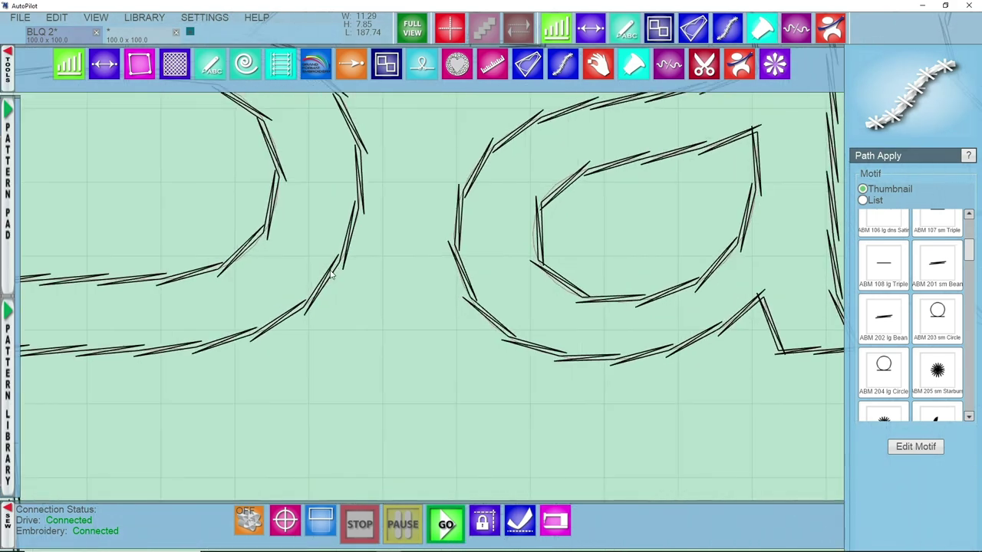
{"action": "scroll", "coordinate": [373, 212], "scroll_direction": "down", "scroll_amount": 8}
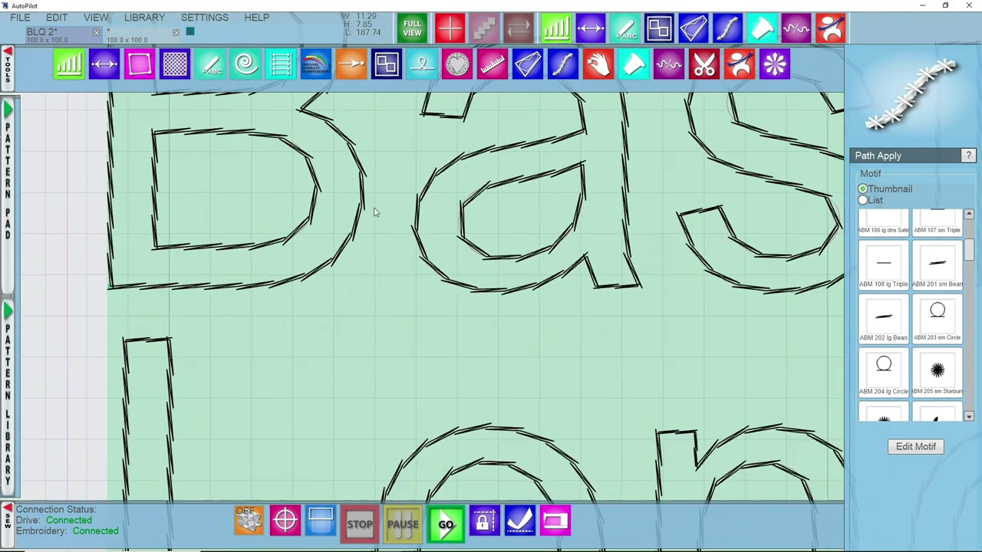
{"action": "middle_click_drag", "start_coordinate": [421, 219], "coordinate": [412, 222]}
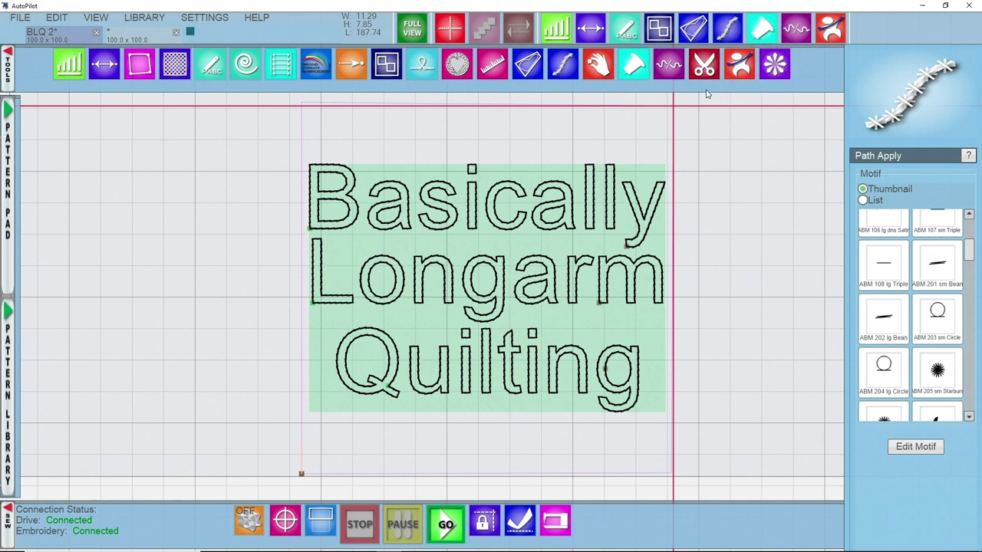
{"action": "left_click", "coordinate": [20, 17]}
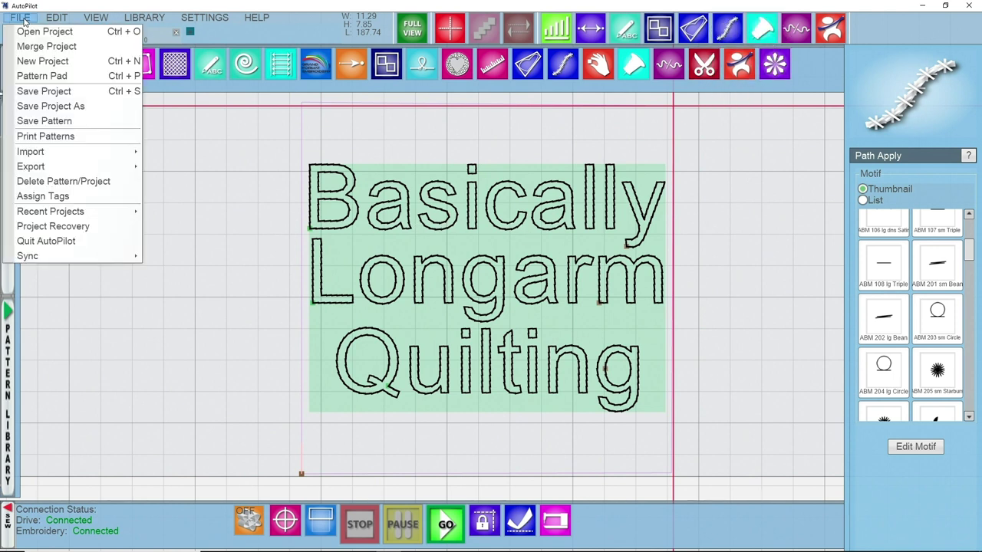